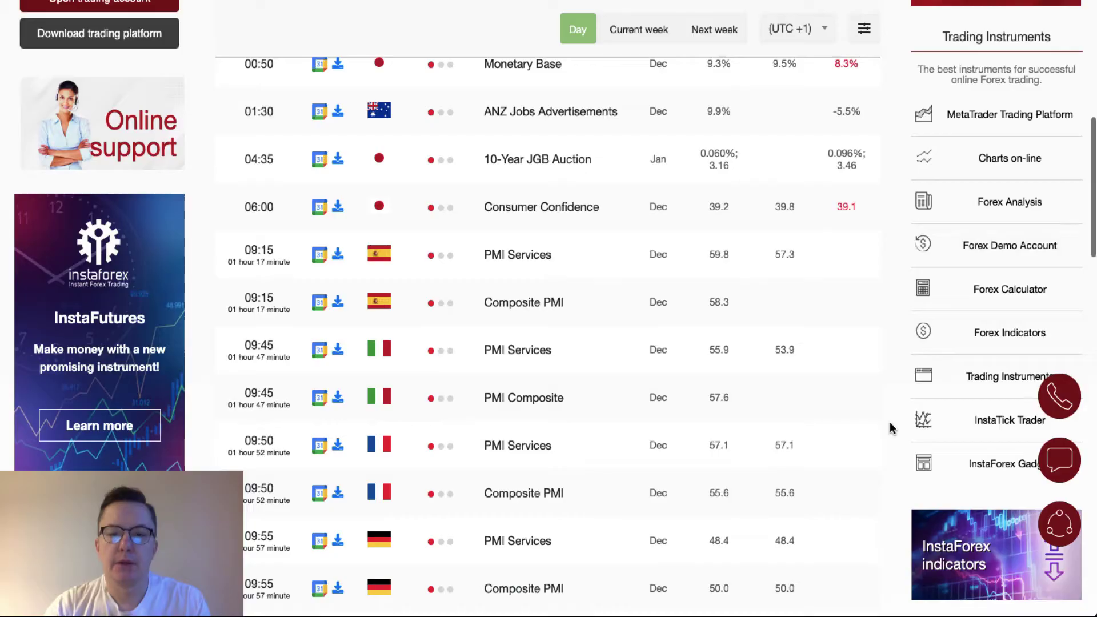
Scroll the GBPUSD daily chart to adjust the visible date range
scroll(889, 422, "up", 1)
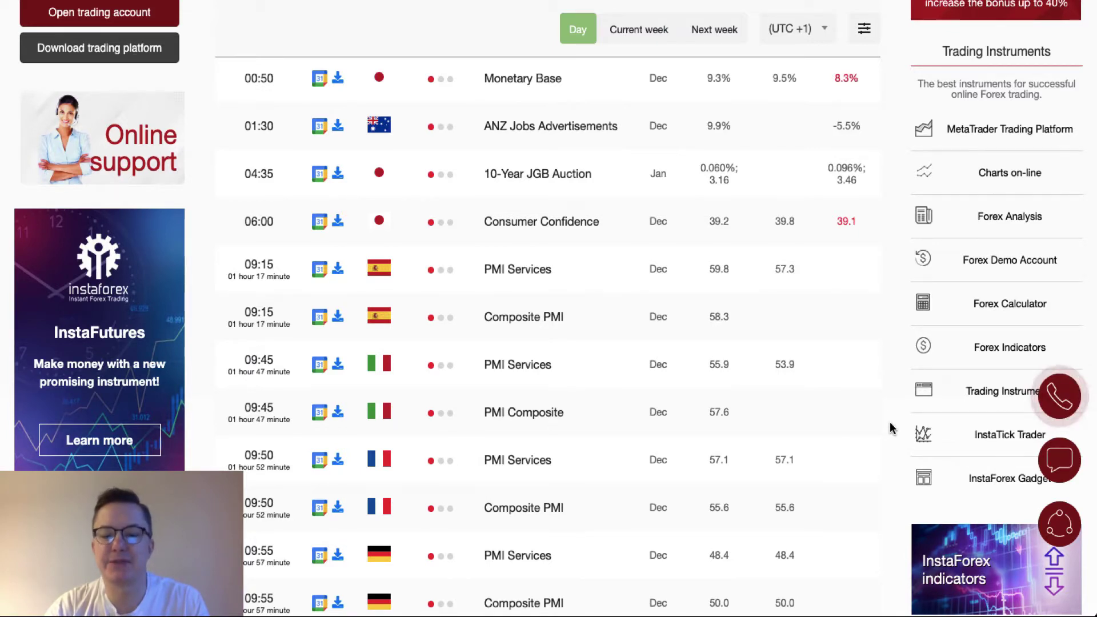
scroll(890, 428, "down", 2)
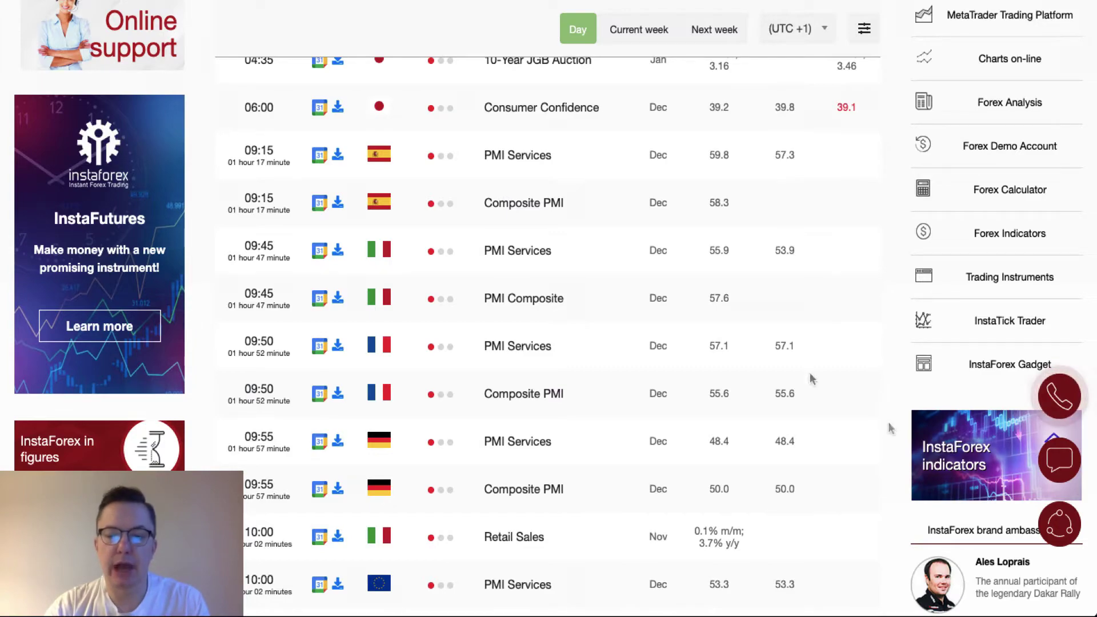
scroll(653, 392, "down", 3)
scroll(654, 394, "down", 1)
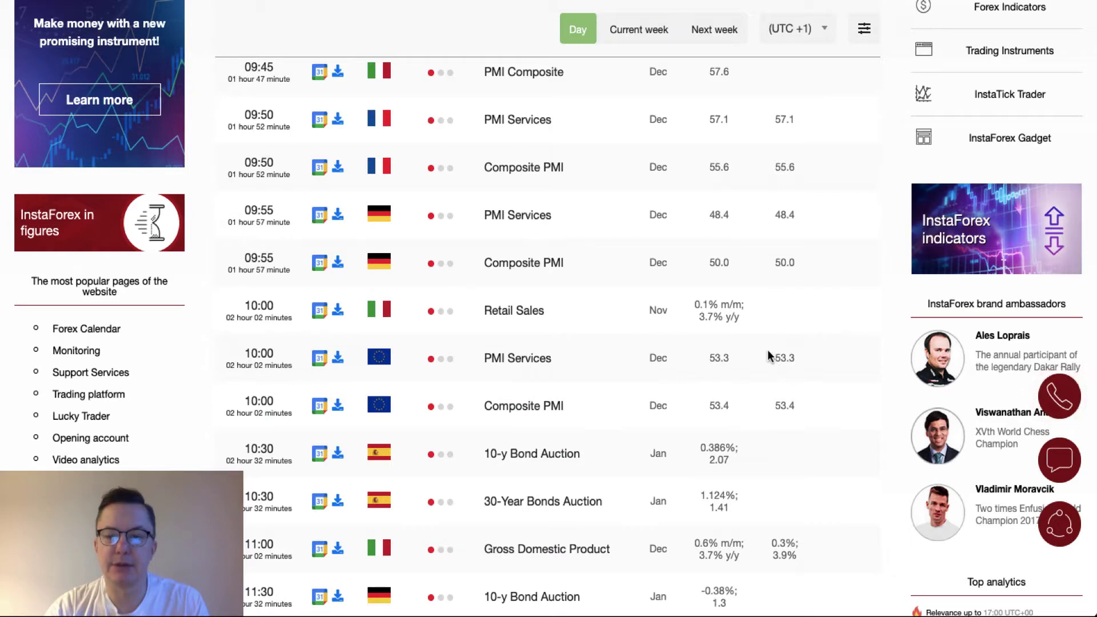
scroll(537, 496, "down", 1)
scroll(536, 492, "down", 8)
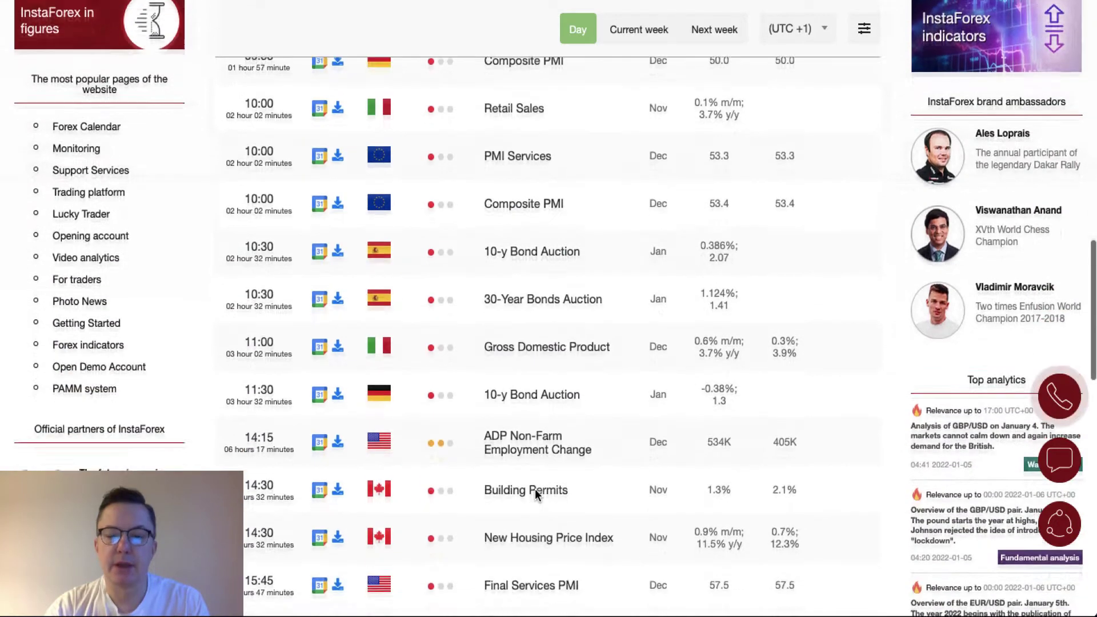
scroll(535, 489, "down", 1)
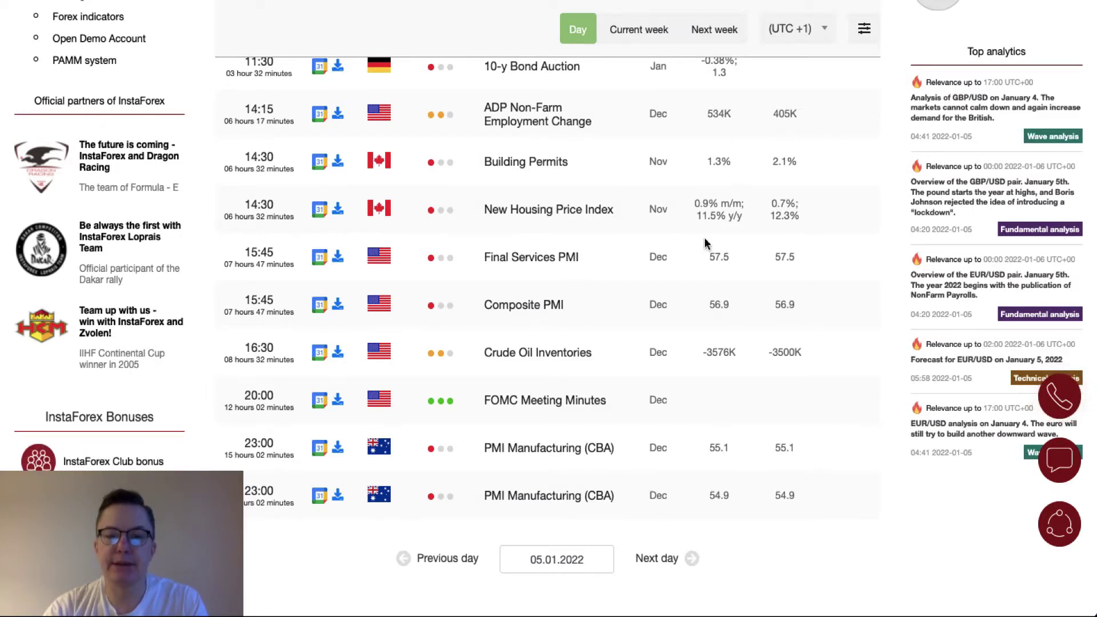
scroll(703, 238, "up", 10)
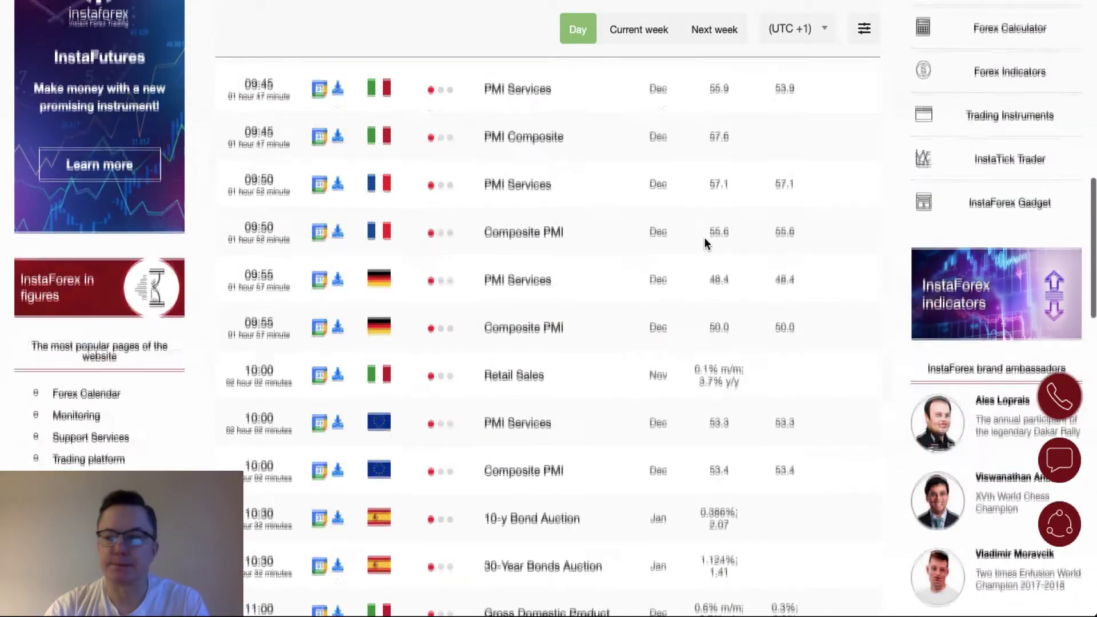
scroll(703, 238, "up", 4)
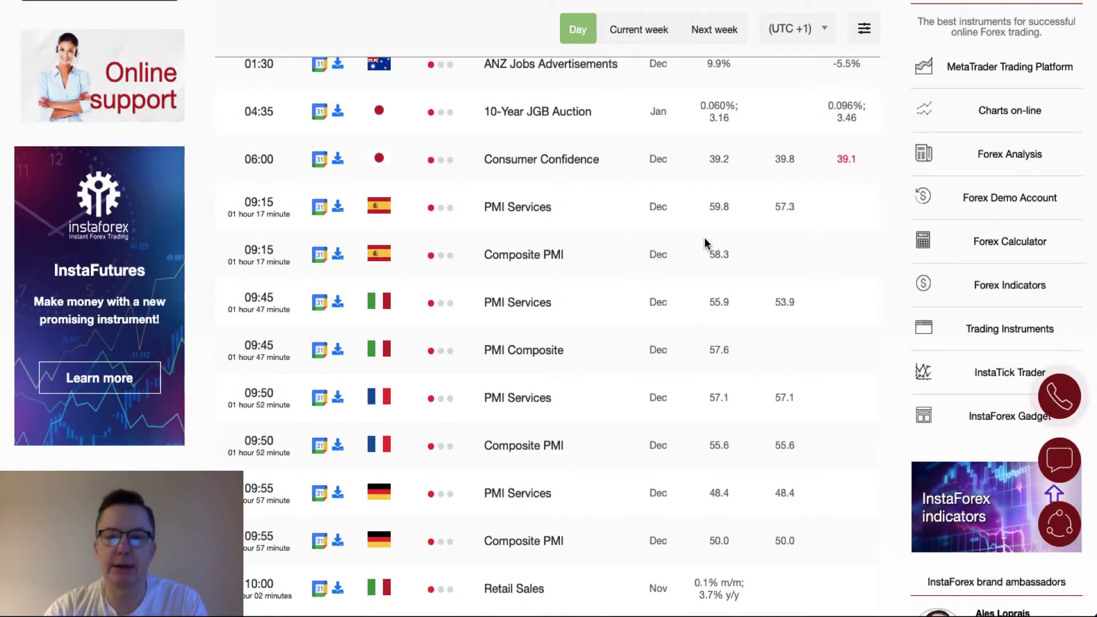
scroll(704, 237, "down", 3)
scroll(703, 237, "down", 20)
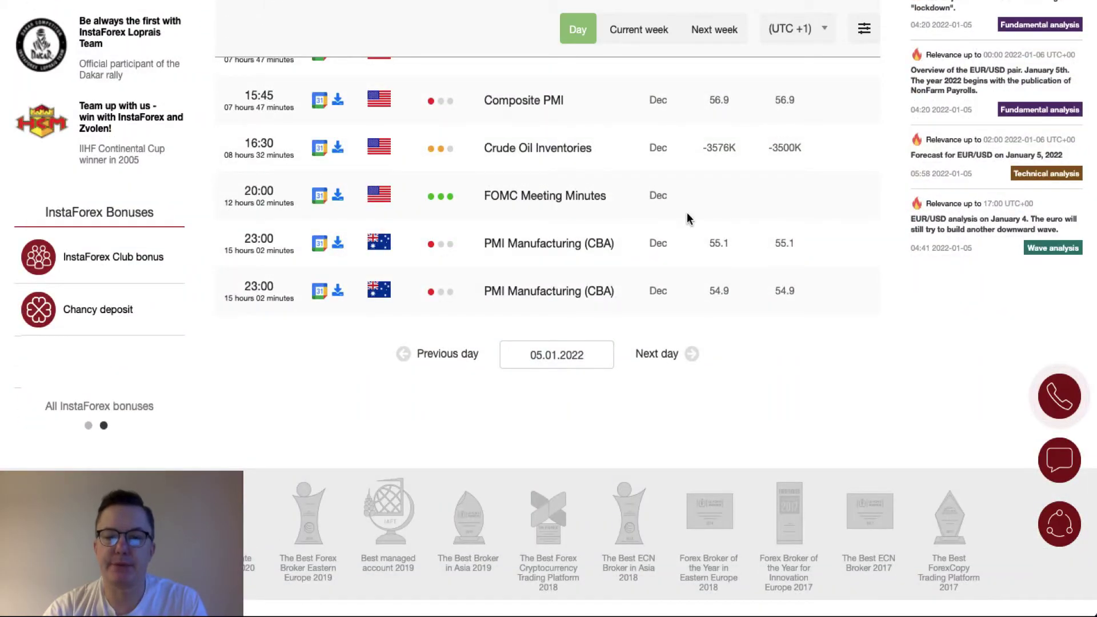
scroll(689, 218, "up", 15)
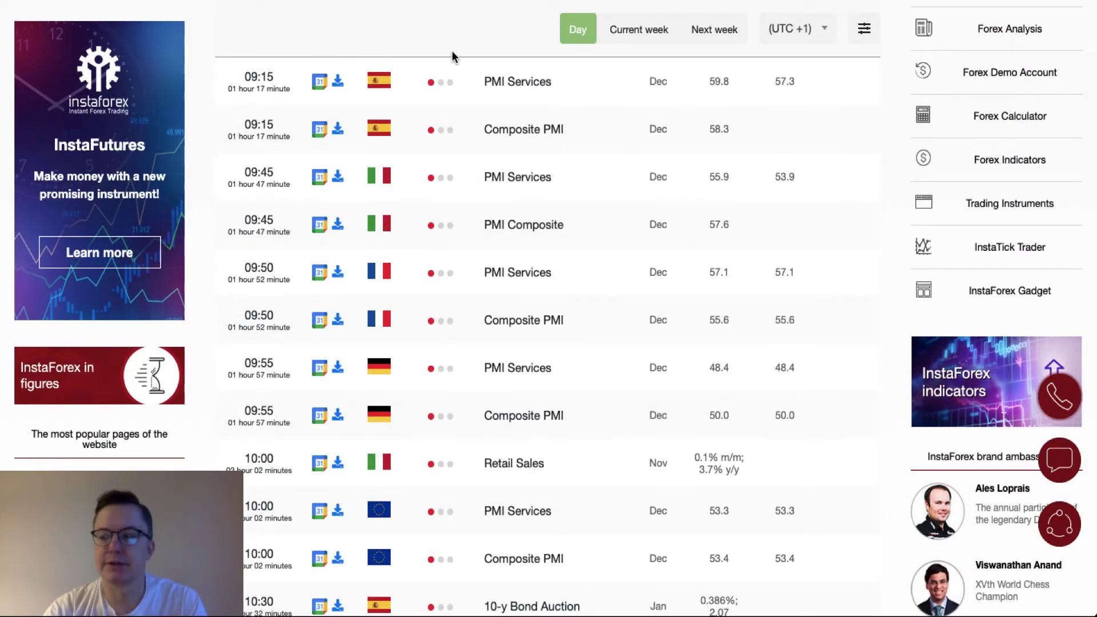
scroll(452, 50, "up", 10)
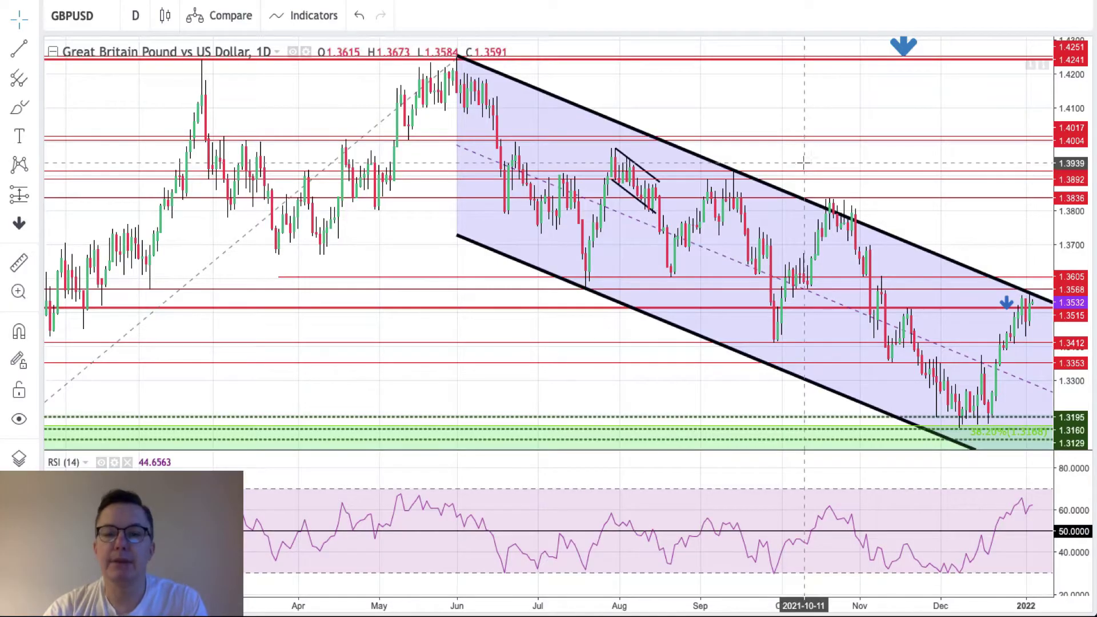
Pan GBPUSD left to show empty future dates, rescale the price axis and zoom in
left_click_drag(904, 115, 734, 108)
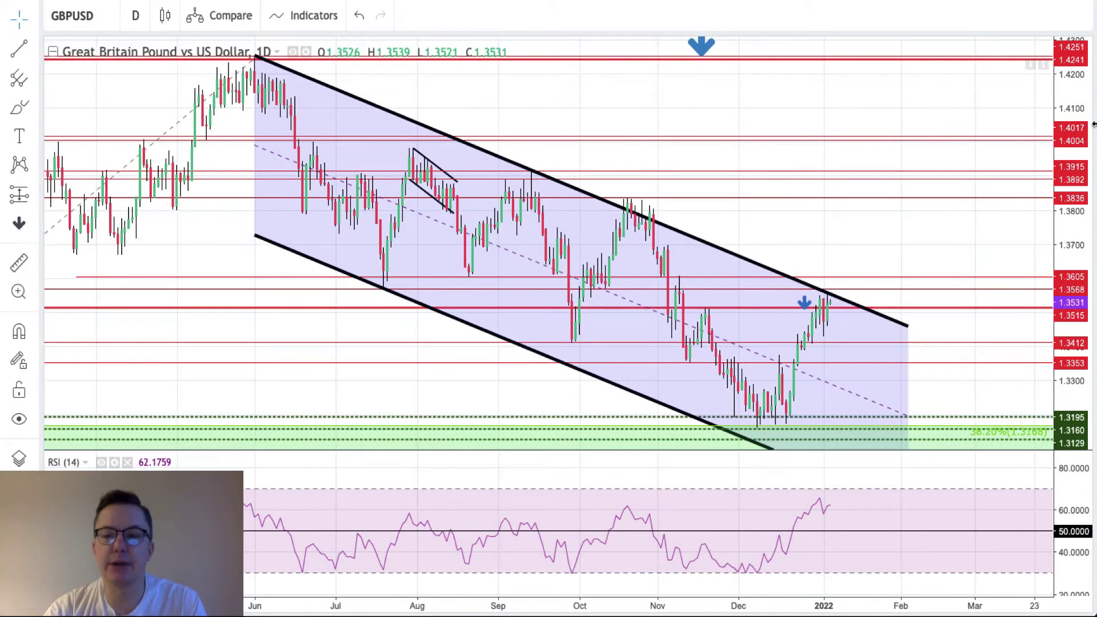
left_click_drag(1077, 92, 1072, 114)
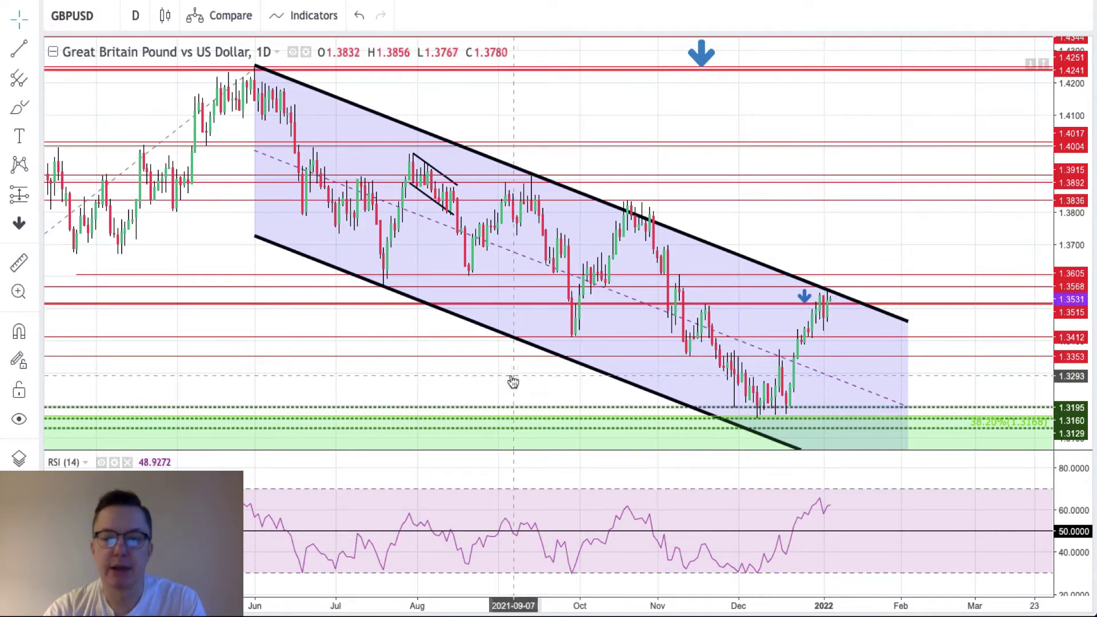
left_click(594, 575)
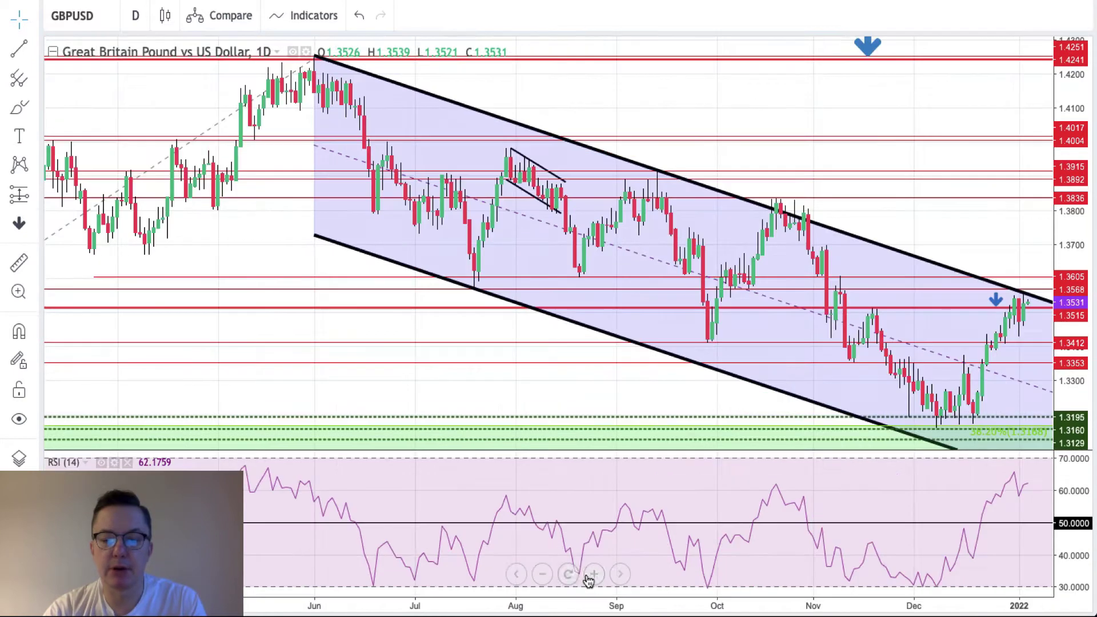
Shift the chart left and place the blue down-arrow above the newest GBPUSD candles, then squeeze the price scale
left_click_drag(579, 399, 422, 402)
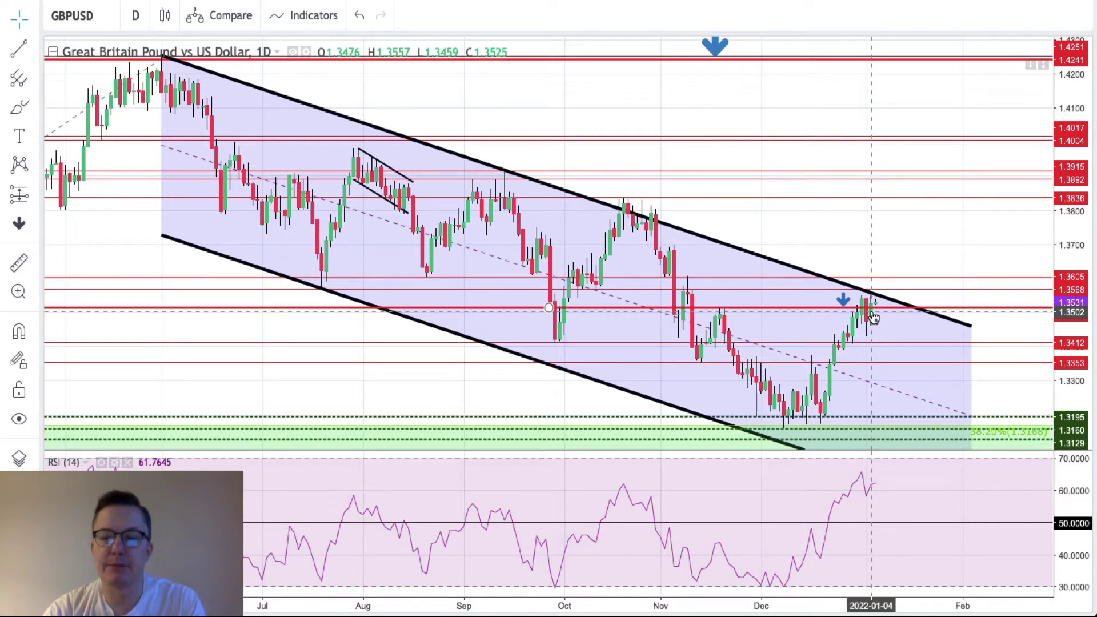
left_click_drag(843, 299, 870, 284)
left_click(853, 228)
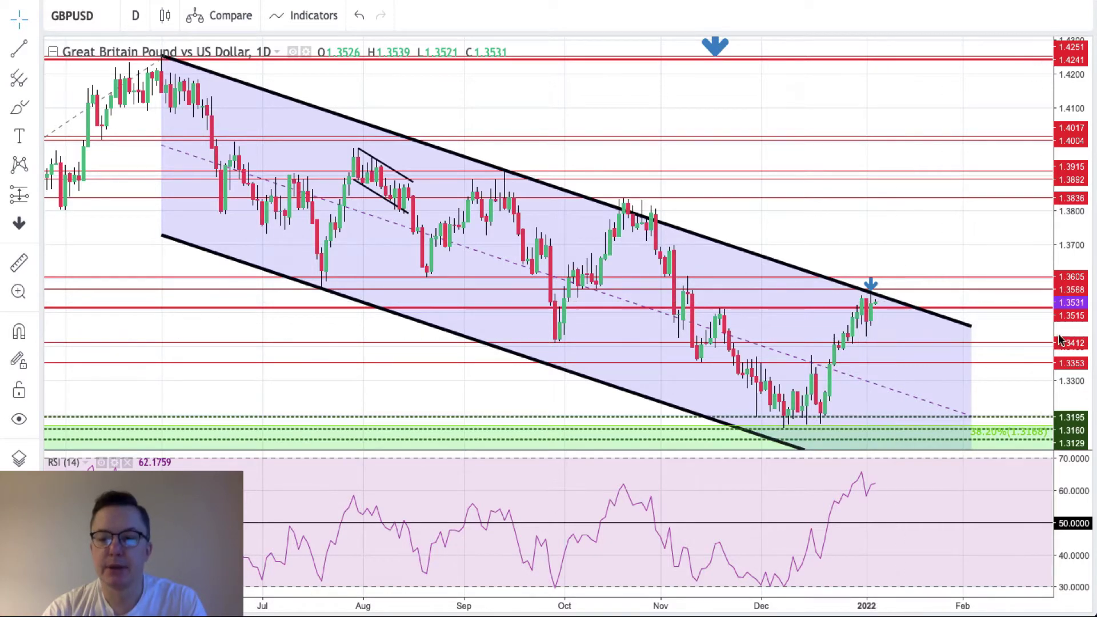
left_click_drag(1074, 332, 1073, 343)
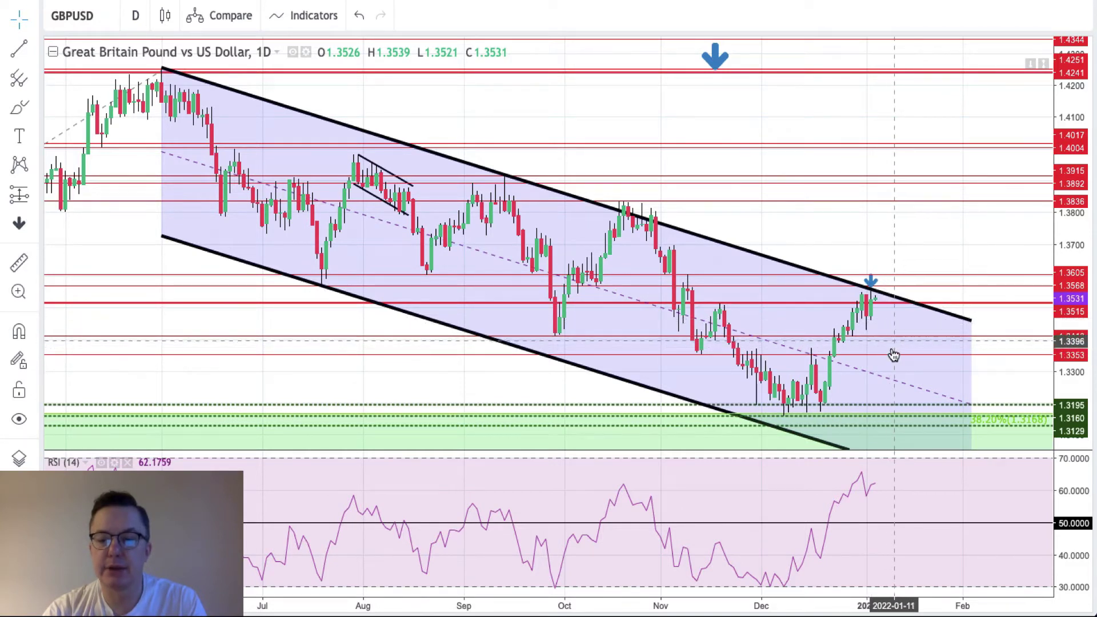
Turn the 1.3412 and 1.3353 horizontal lines green, then adjust the 1.3412 line
left_click(895, 338)
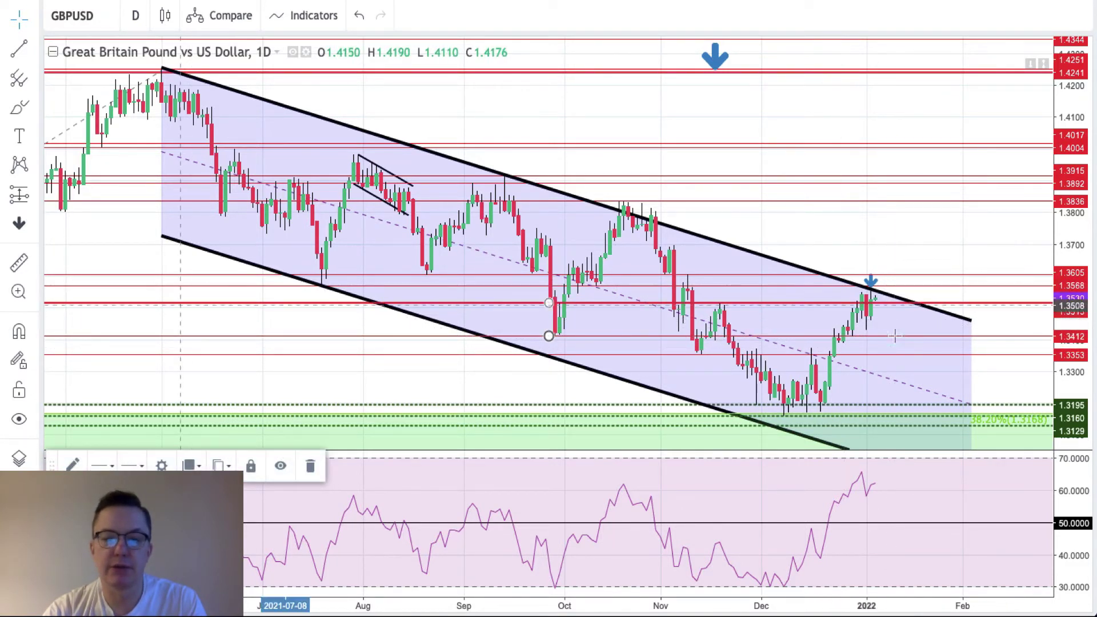
left_click(72, 464)
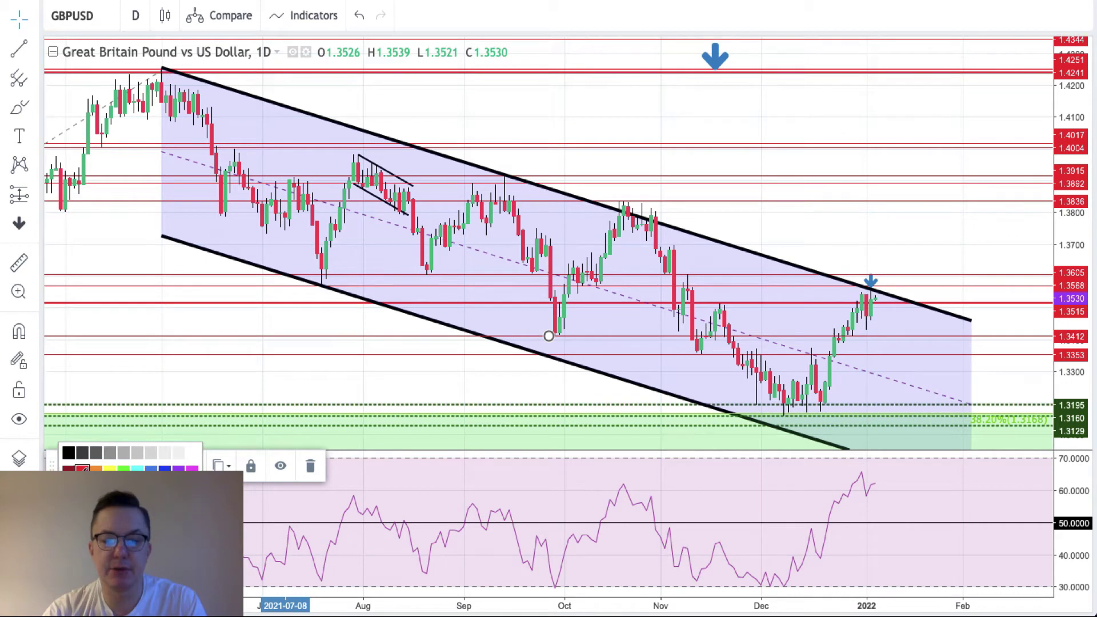
left_click(124, 468)
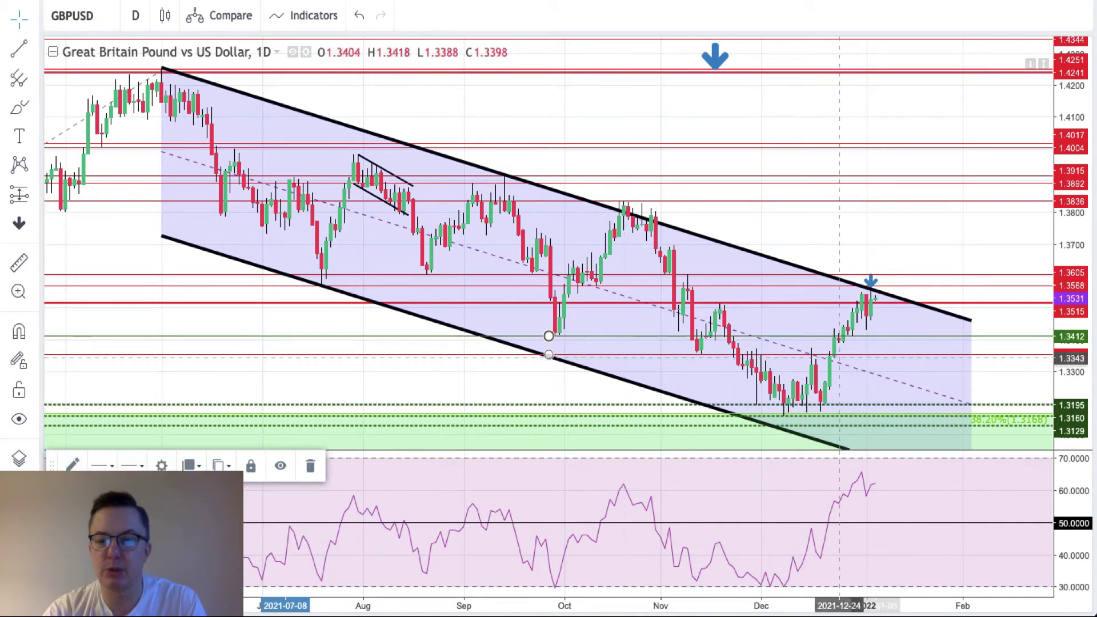
left_click(999, 362)
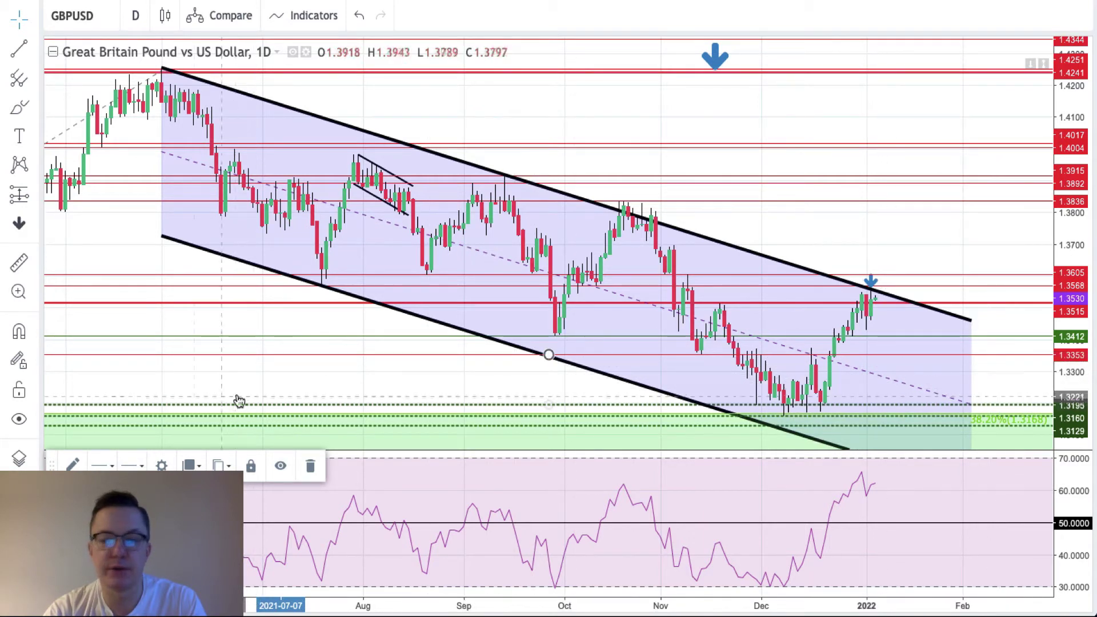
left_click(72, 463)
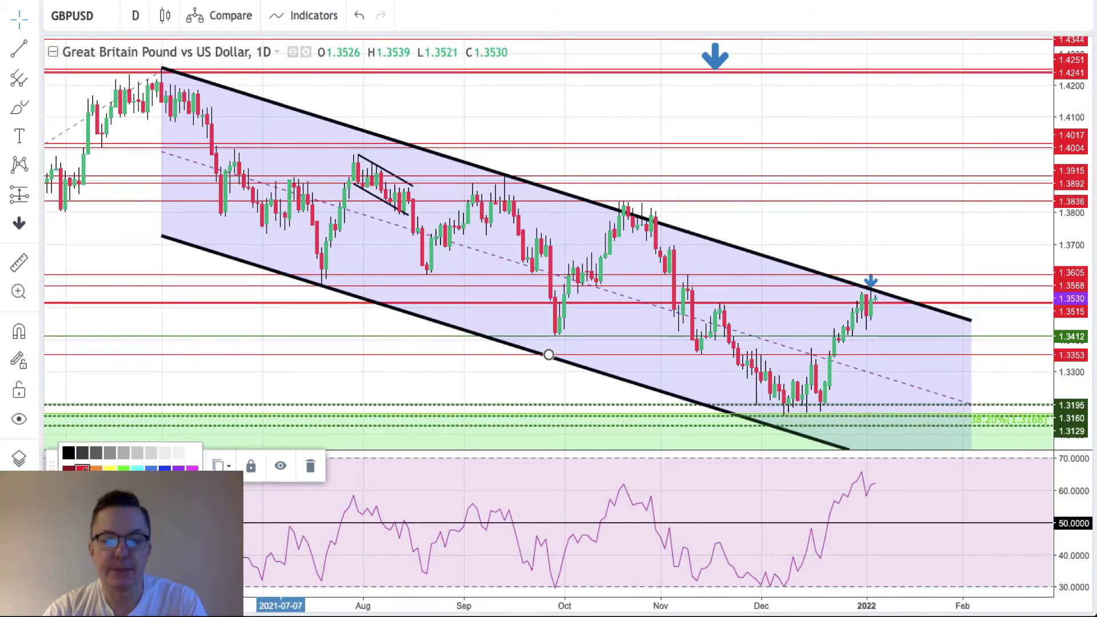
left_click(123, 468)
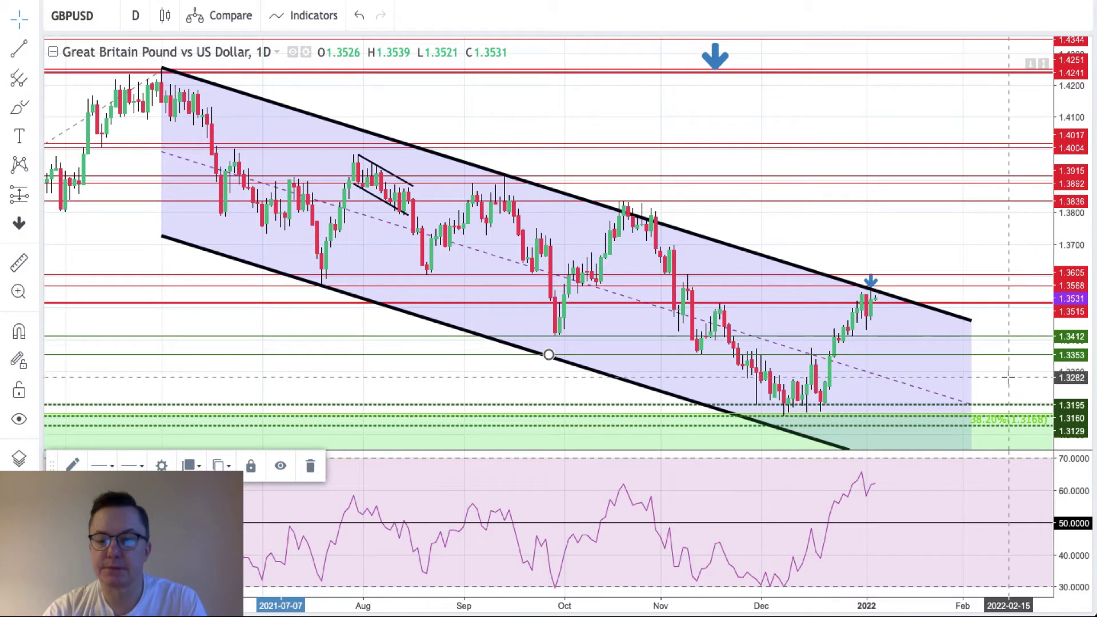
left_click(1003, 382)
mouse_move(914, 337)
left_mouse_down()
mouse_move(905, 354)
mouse_move(893, 340)
left_mouse_up()
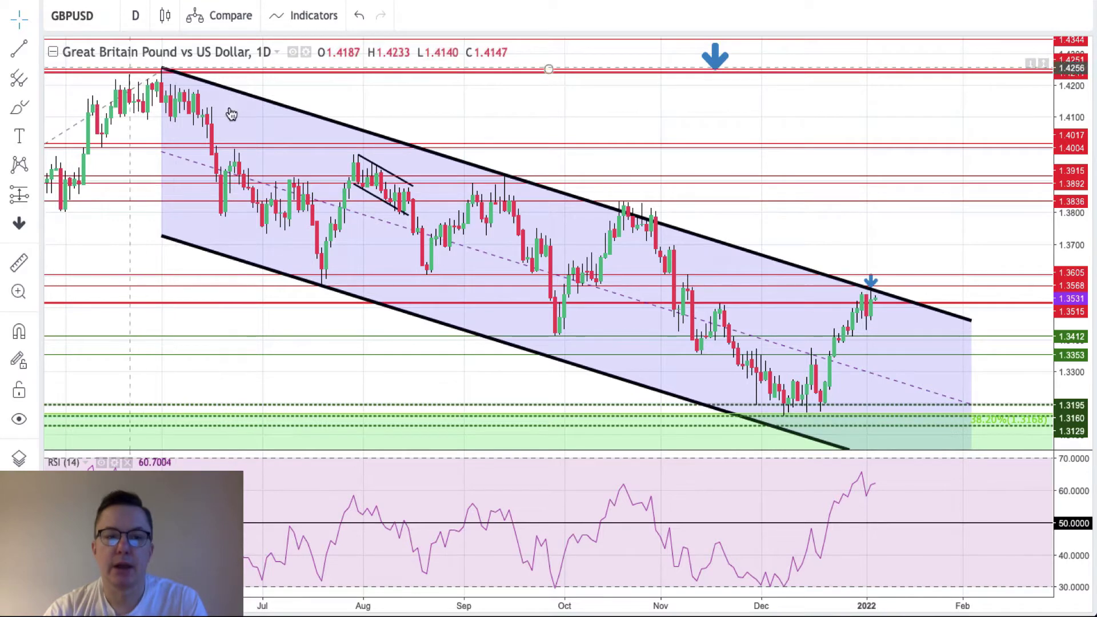
Load the EURUSD daily chart and fit the 1.125–1.195 channel range into view
left_click(109, 16)
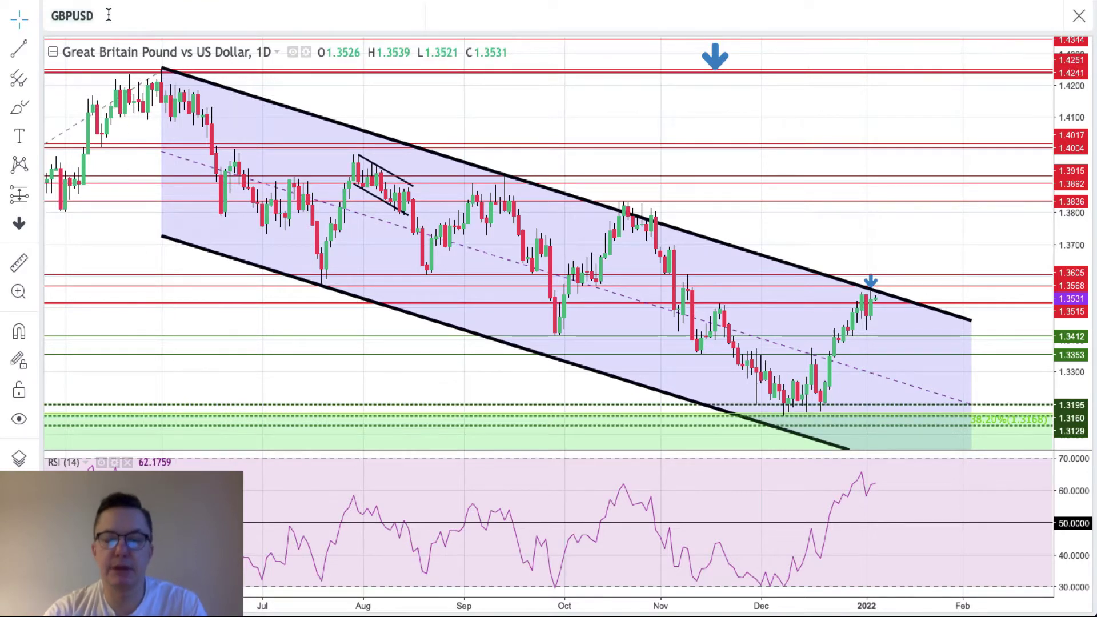
type("EUR")
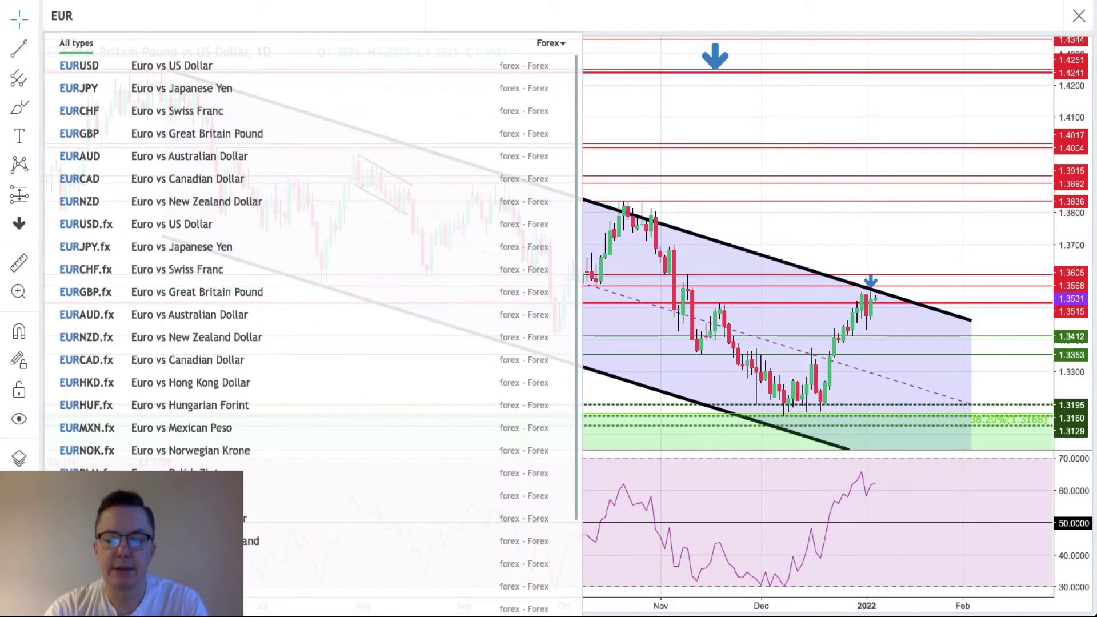
type("USD")
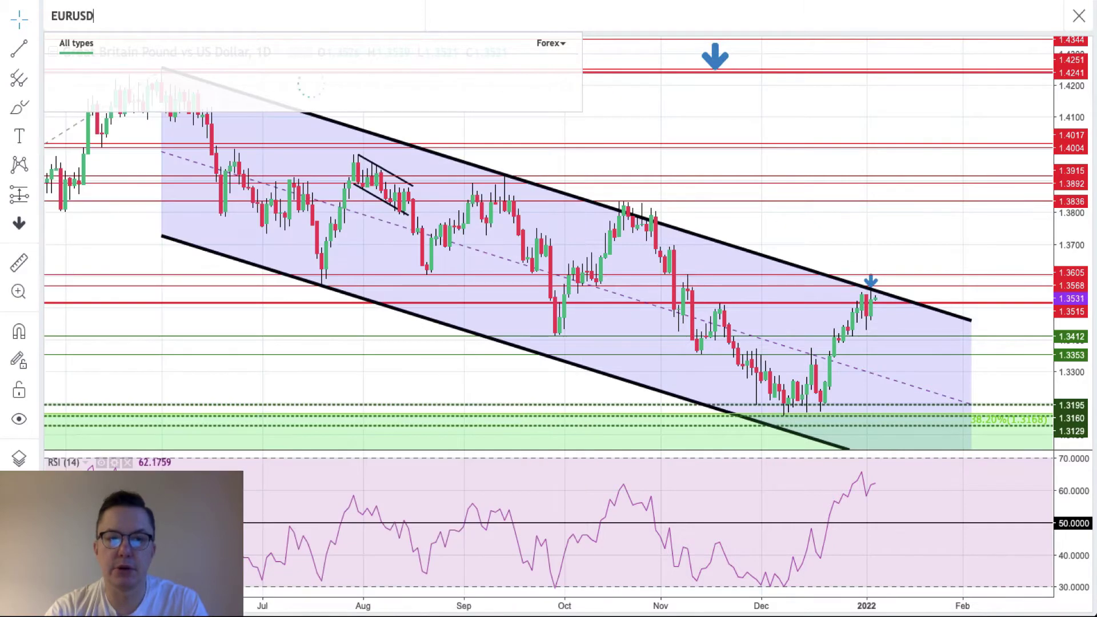
key("Return")
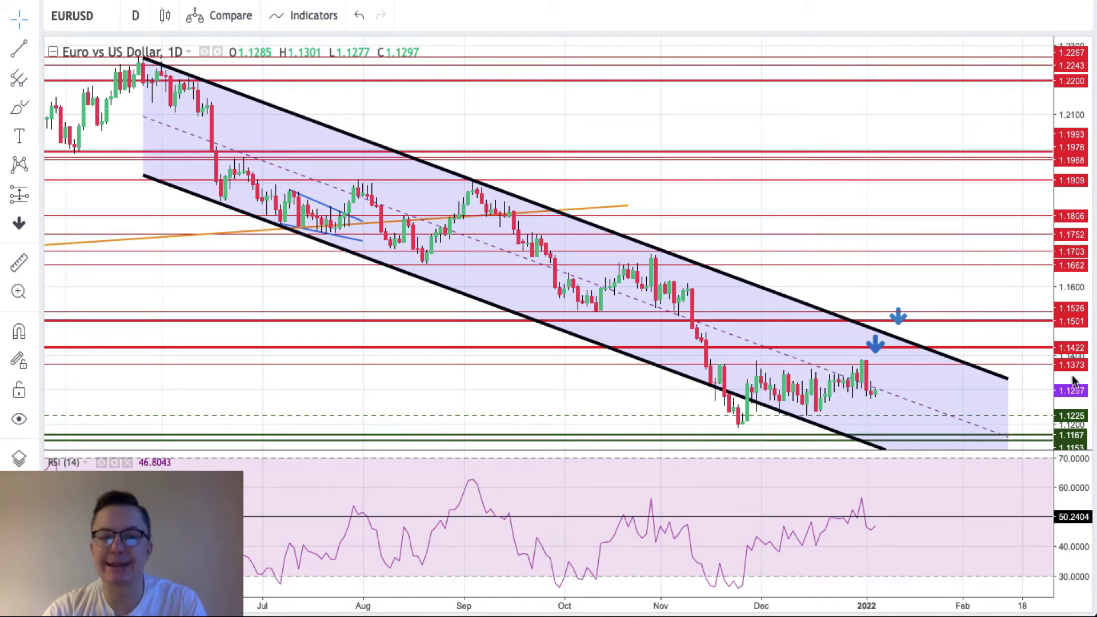
left_click_drag(1073, 382, 1073, 348)
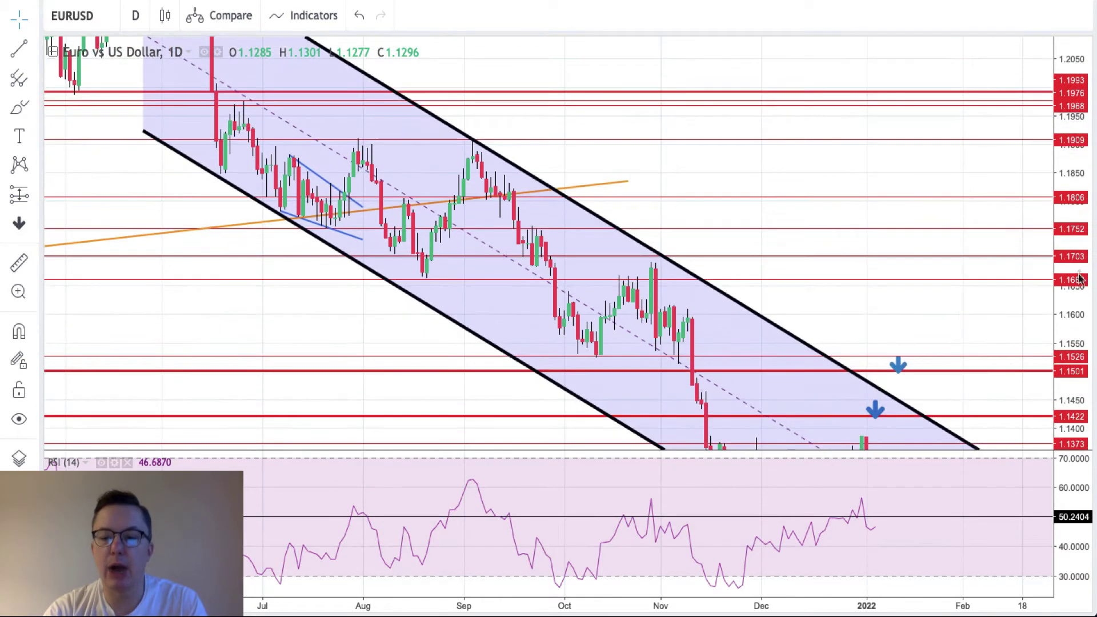
left_click_drag(954, 391, 951, 232)
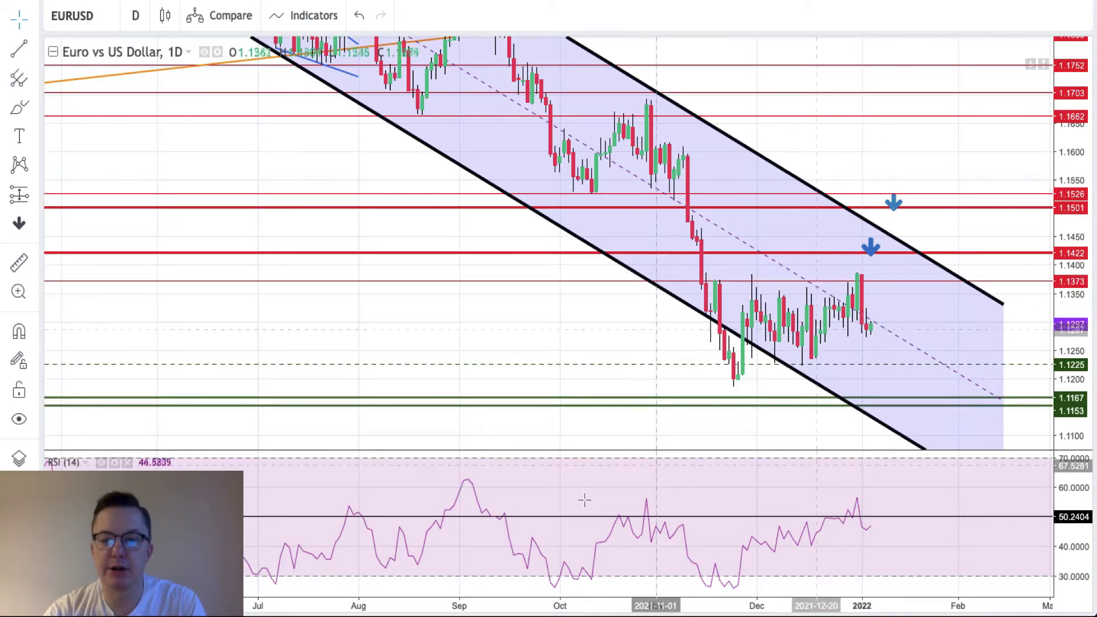
left_click(567, 576)
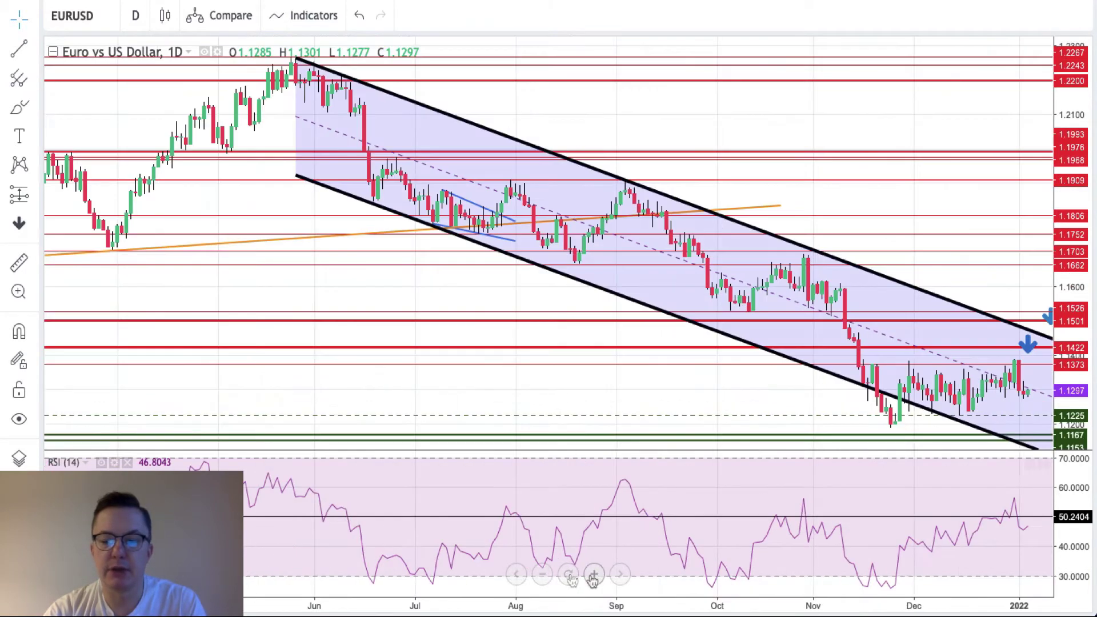
Zoom EURUSD to late October–January and move the lower blue down-arrow onto the late-December high candle
left_click(592, 576)
left_click(594, 578)
left_click(594, 578)
left_click(594, 578)
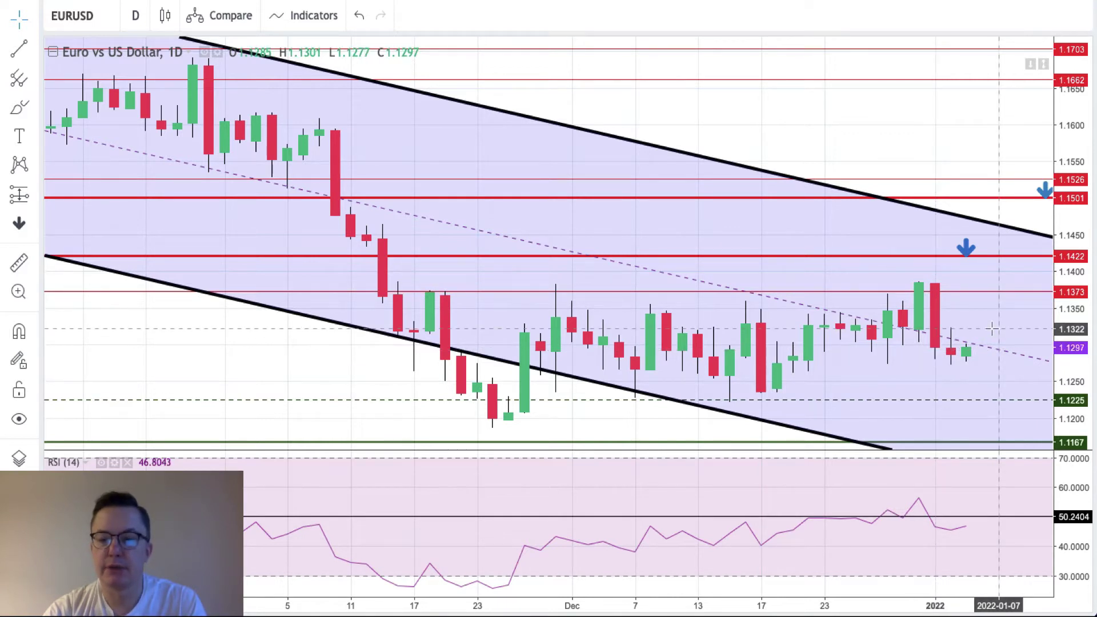
left_click(966, 246)
left_click_drag(966, 247, 910, 247)
left_click(1011, 261)
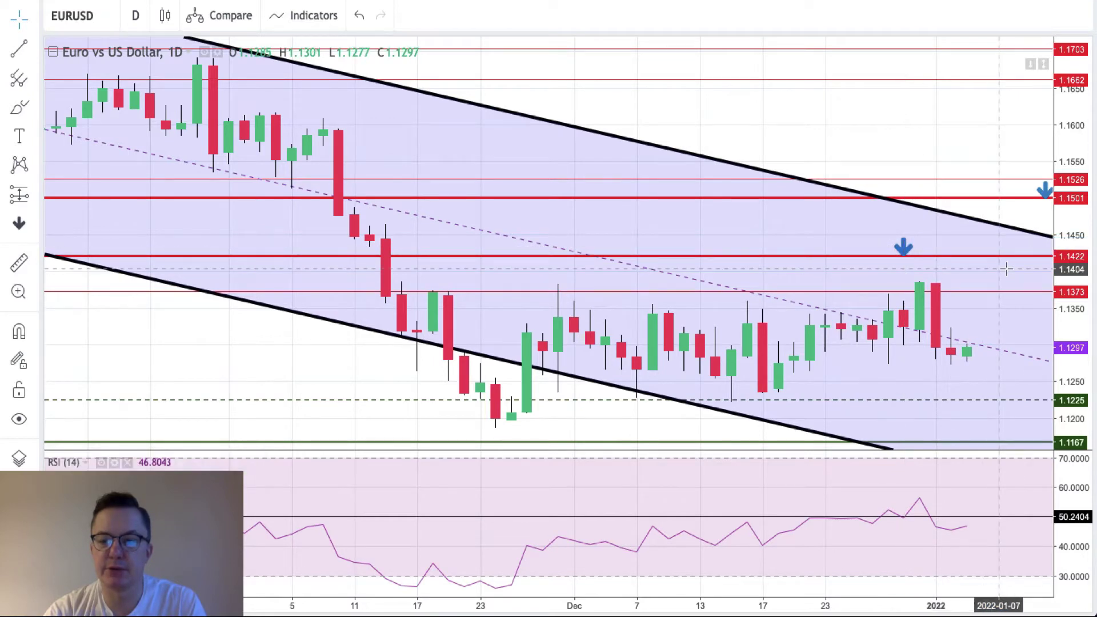
left_click_drag(993, 216, 946, 215)
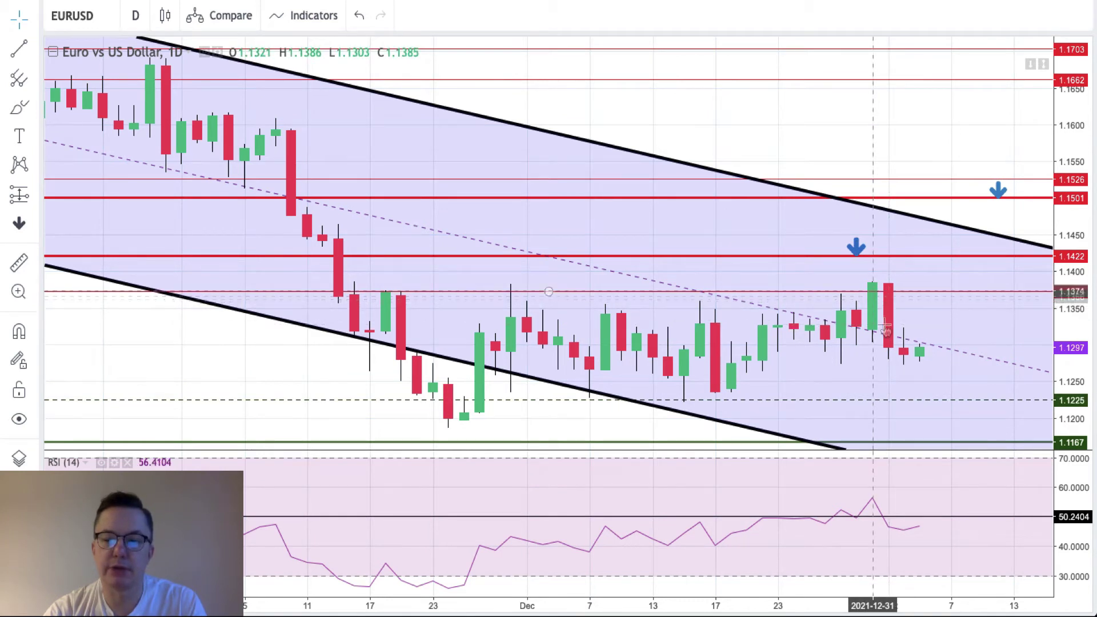
Nudge the dashed 1.1225 line and stretch the price scale to reveal the 1.1167 and 1.1153 supports
left_click_drag(889, 404, 1011, 403)
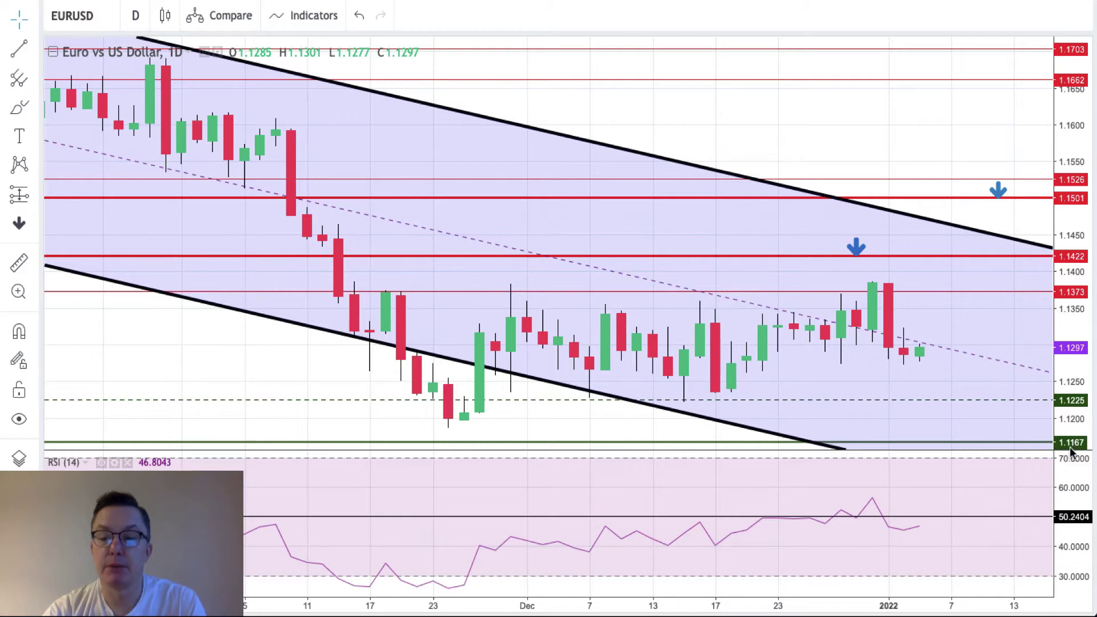
mouse_move(1079, 421)
left_mouse_down()
mouse_move(1078, 403)
mouse_move(1078, 419)
left_mouse_up()
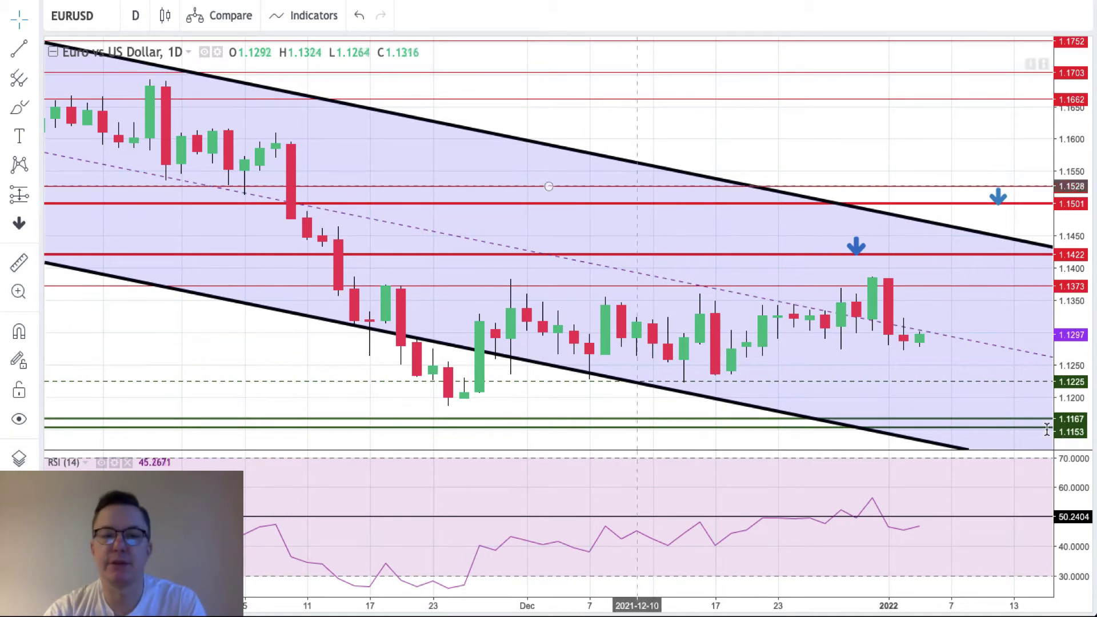
Load the Crude Light Sweet Oil chart via an OIL search and fit its upper price levels
left_click(106, 15)
type("OIL")
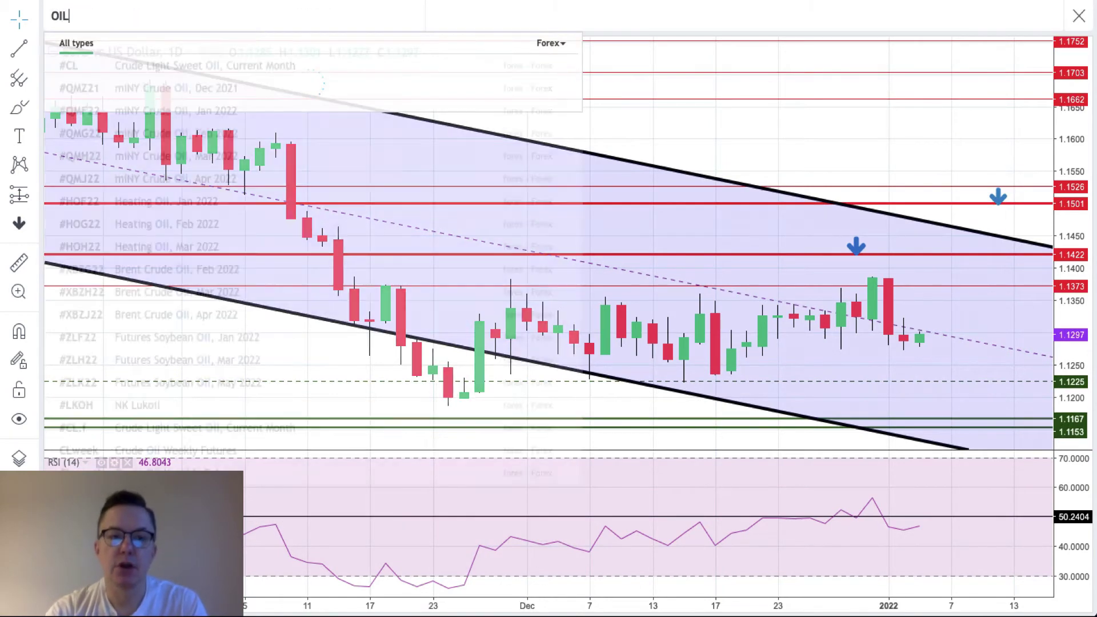
left_click(110, 66)
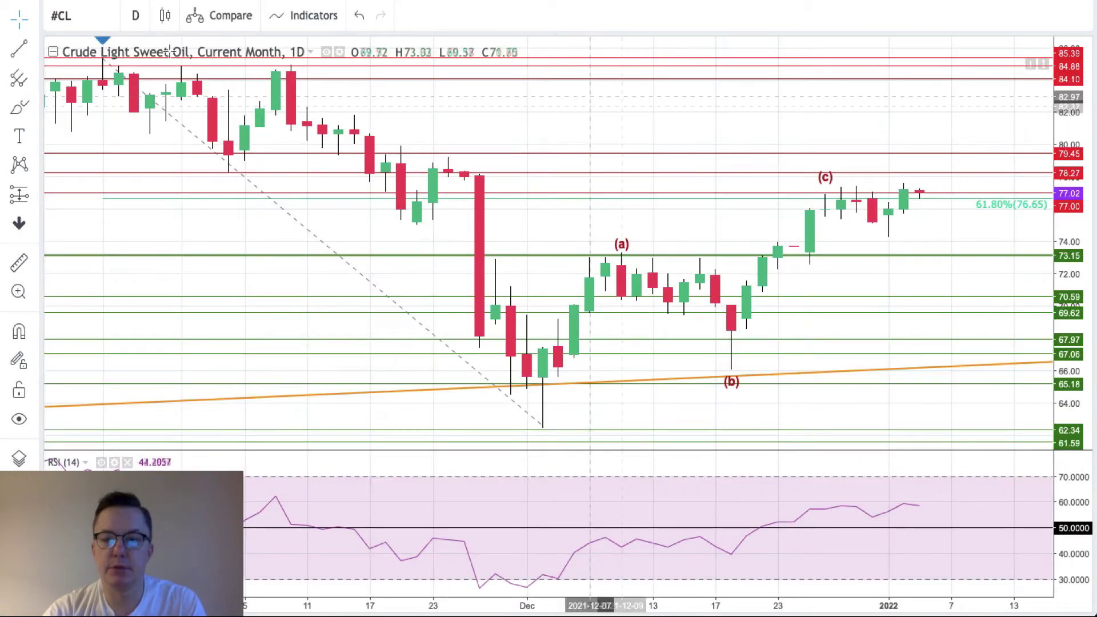
left_click_drag(1074, 126, 1073, 134)
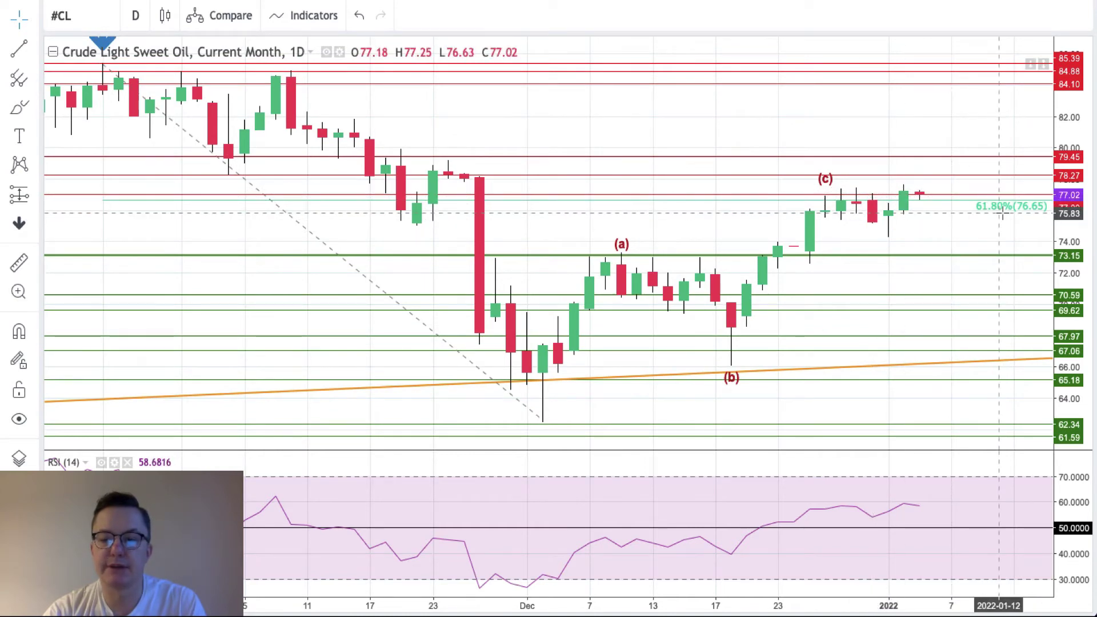
left_click_drag(962, 125, 963, 165)
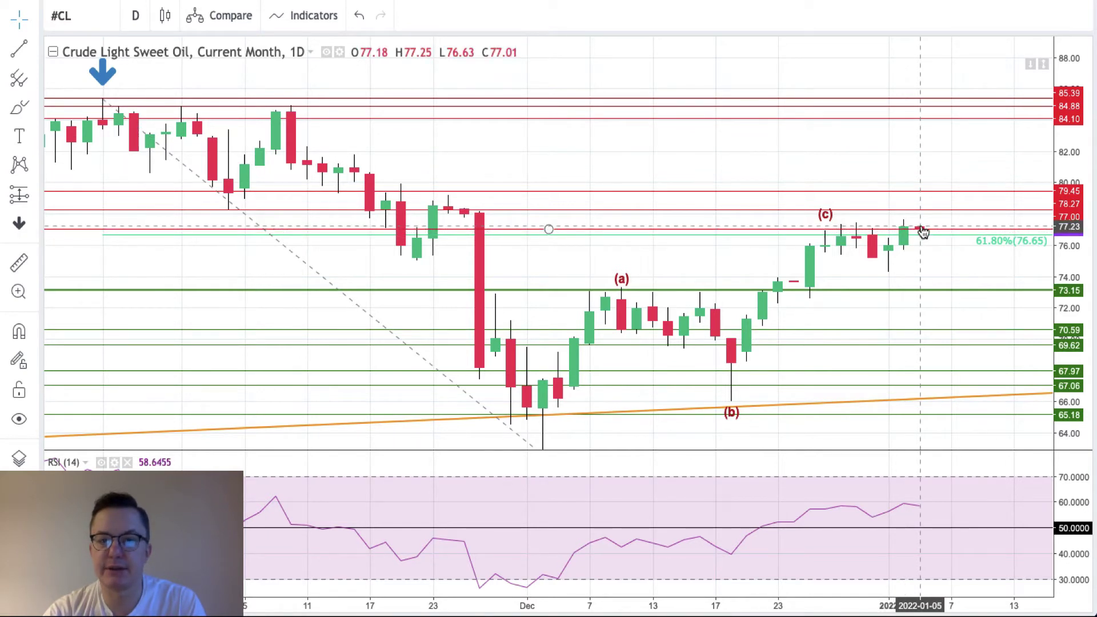
Move the Elliott wave (c) point onto the newest oil candle
mouse_move(825, 225)
left_mouse_down()
mouse_move(837, 212)
mouse_move(902, 220)
left_mouse_up()
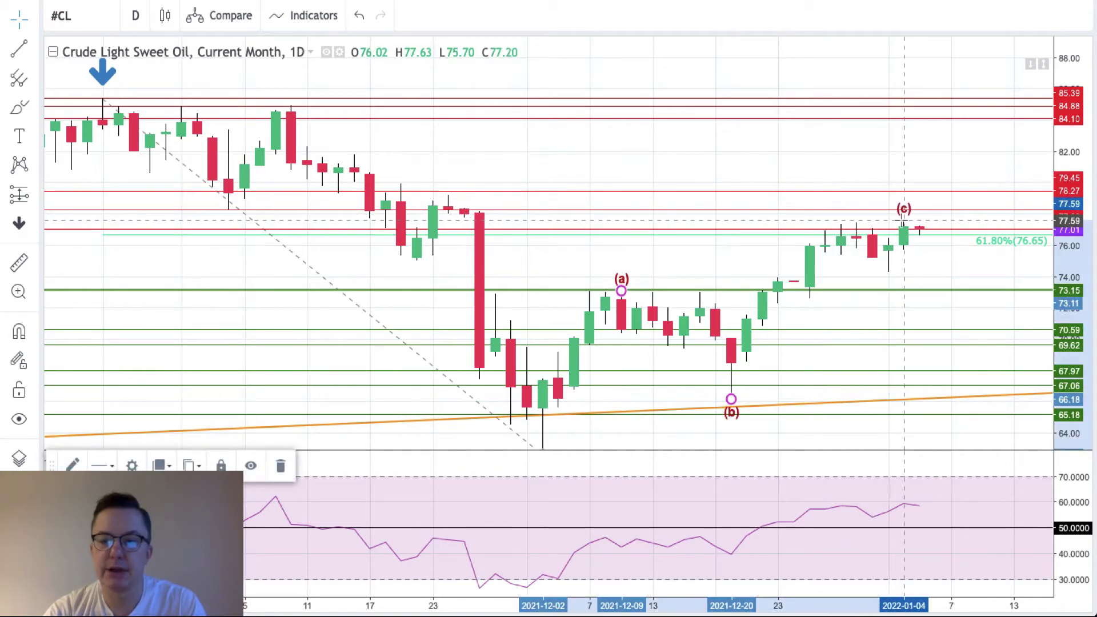
mouse_move(902, 220)
left_mouse_down()
mouse_move(917, 223)
mouse_move(904, 221)
left_mouse_up()
left_click(933, 262)
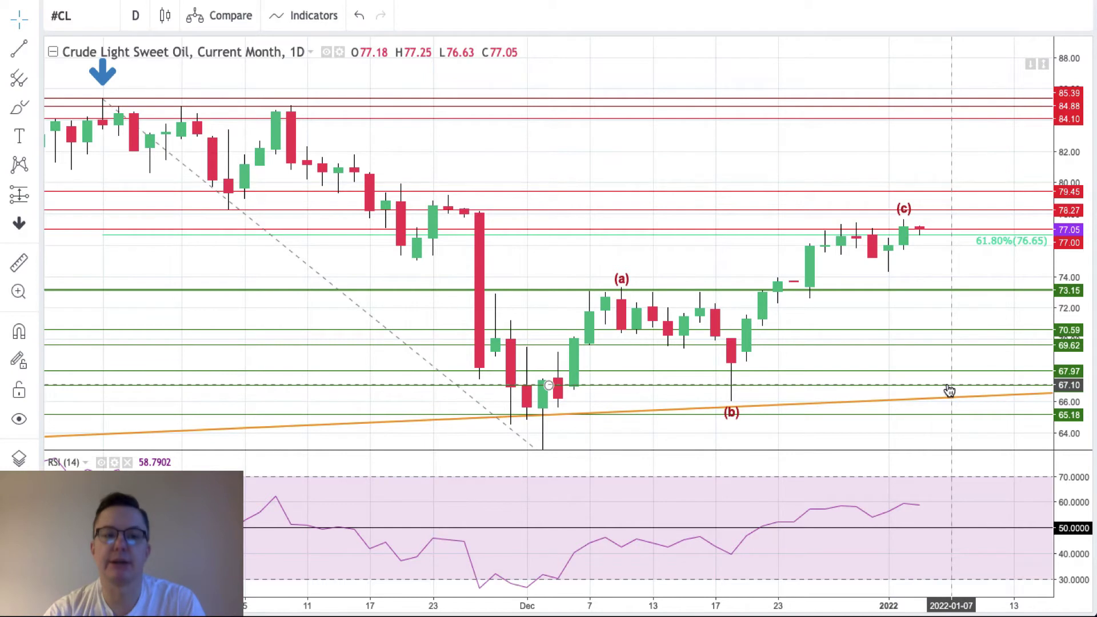
left_click(90, 16)
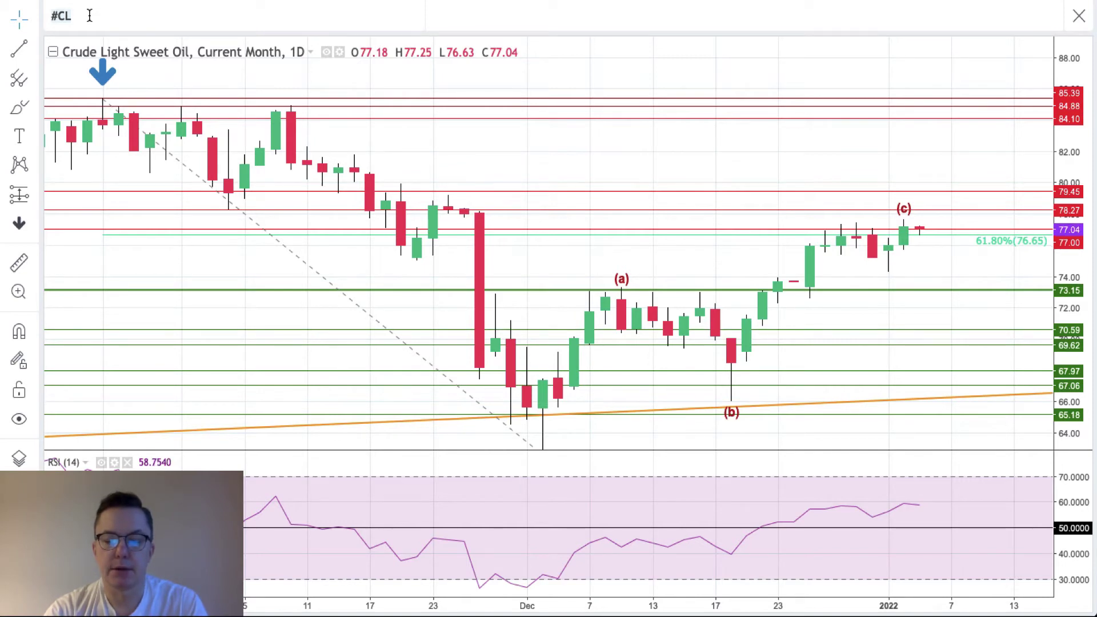
Load Spot Gold via a GOLD search and compress the price scale to fit all levels
type("GOLD")
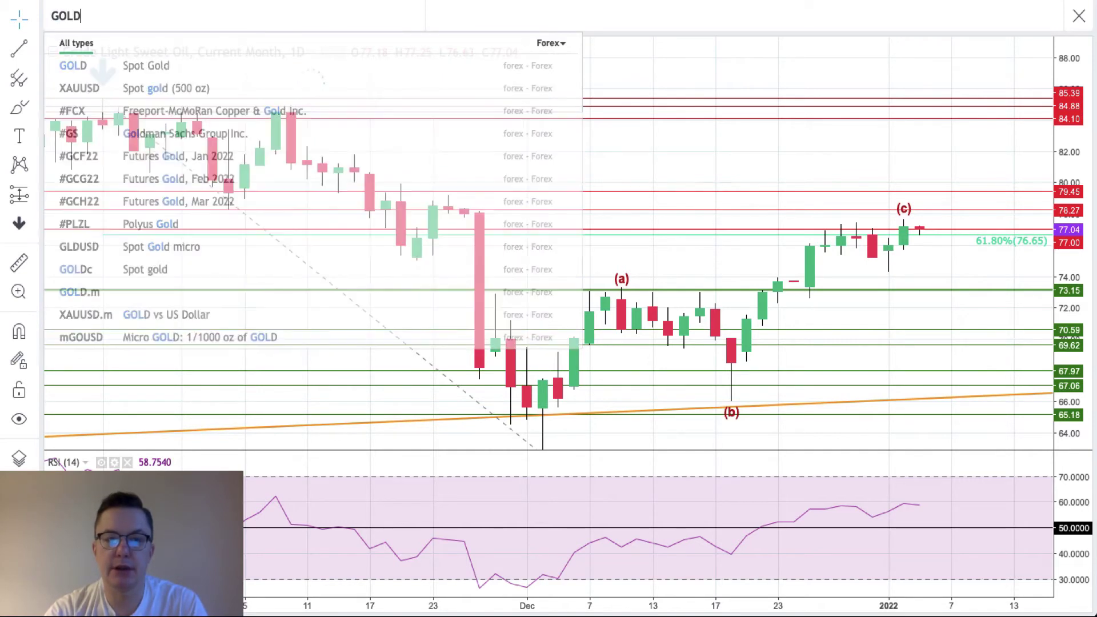
left_click(108, 68)
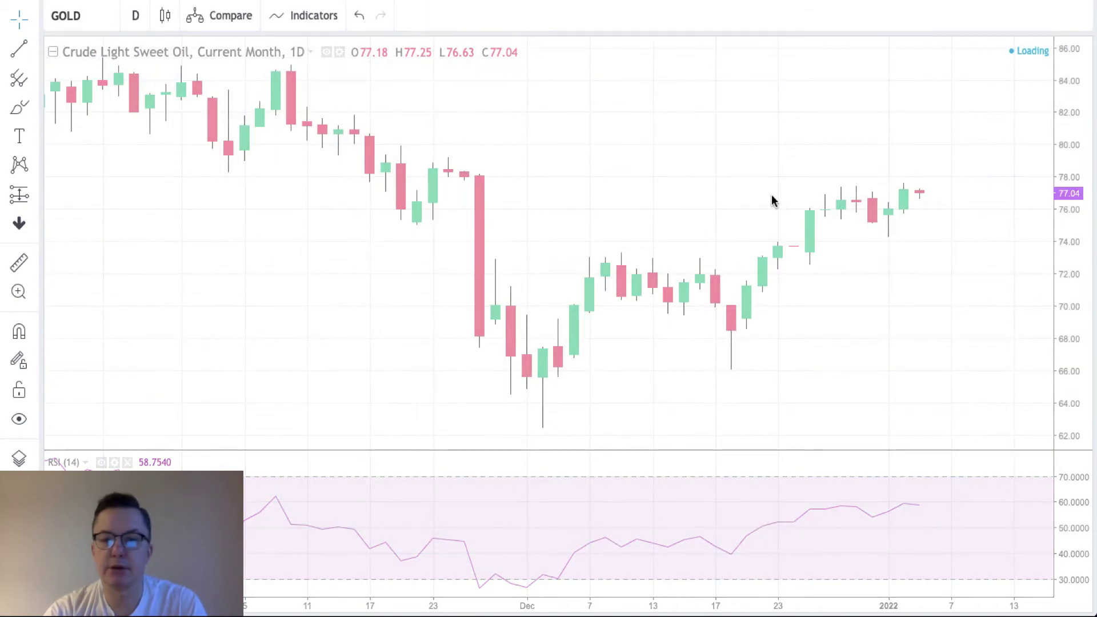
left_click_drag(1069, 114, 1068, 168)
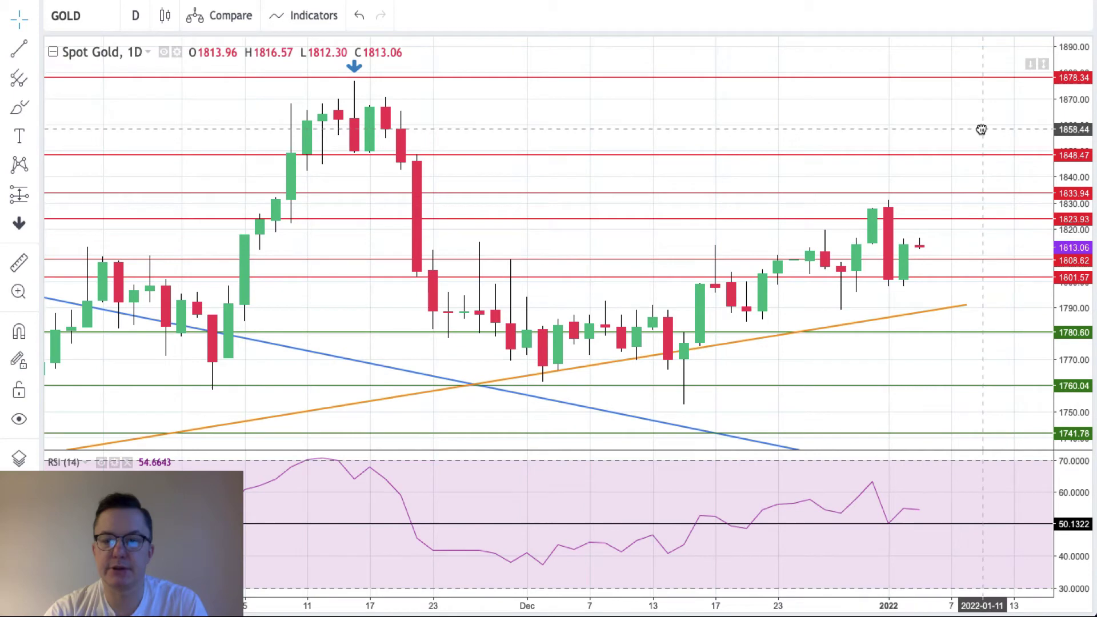
left_click_drag(979, 130, 975, 140)
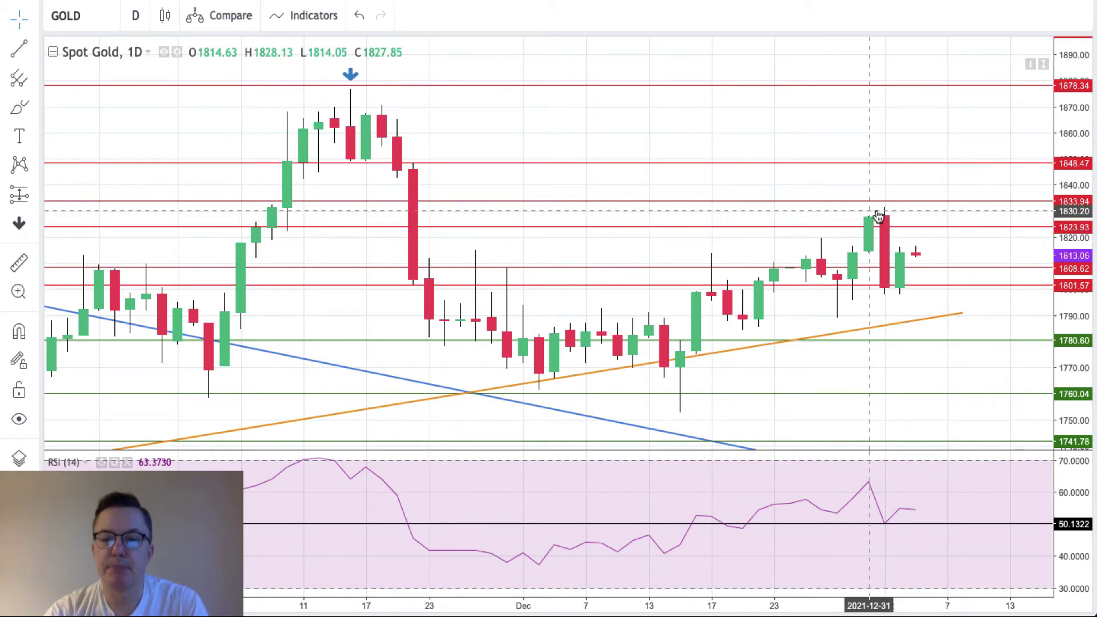
Turn the 1801.57 and 1808.62 gold horizontal lines green
left_click(936, 289)
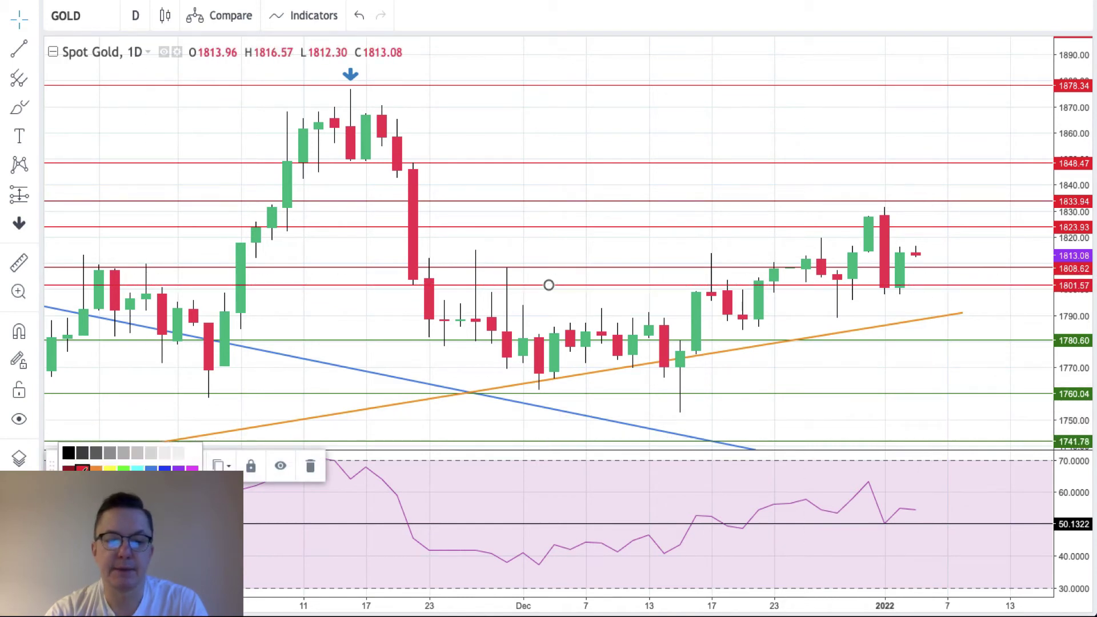
left_click(123, 468)
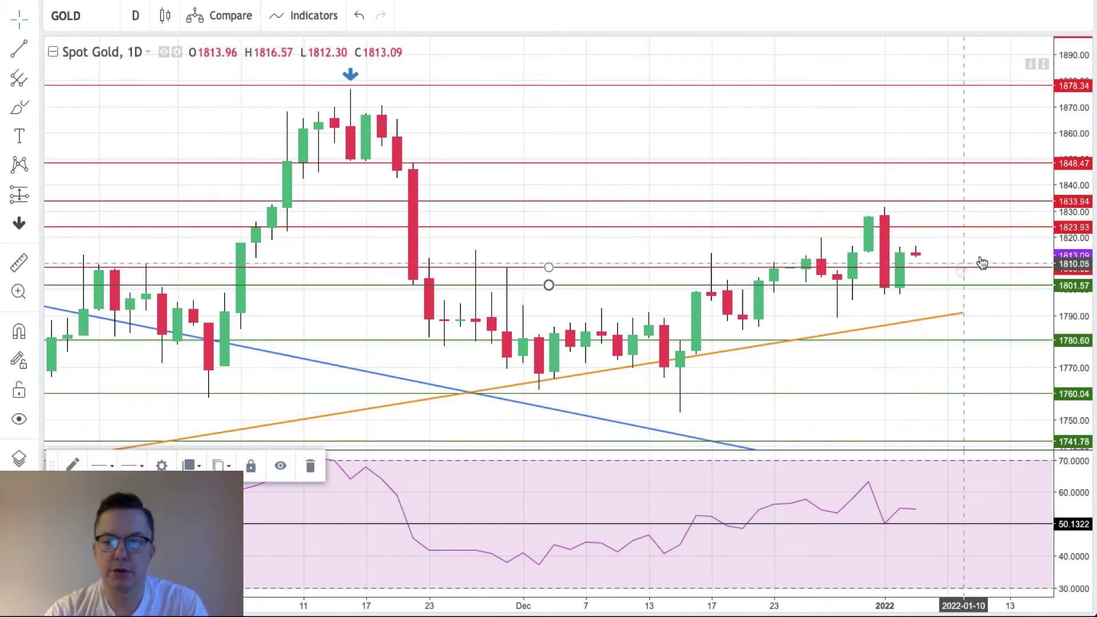
left_click(960, 273)
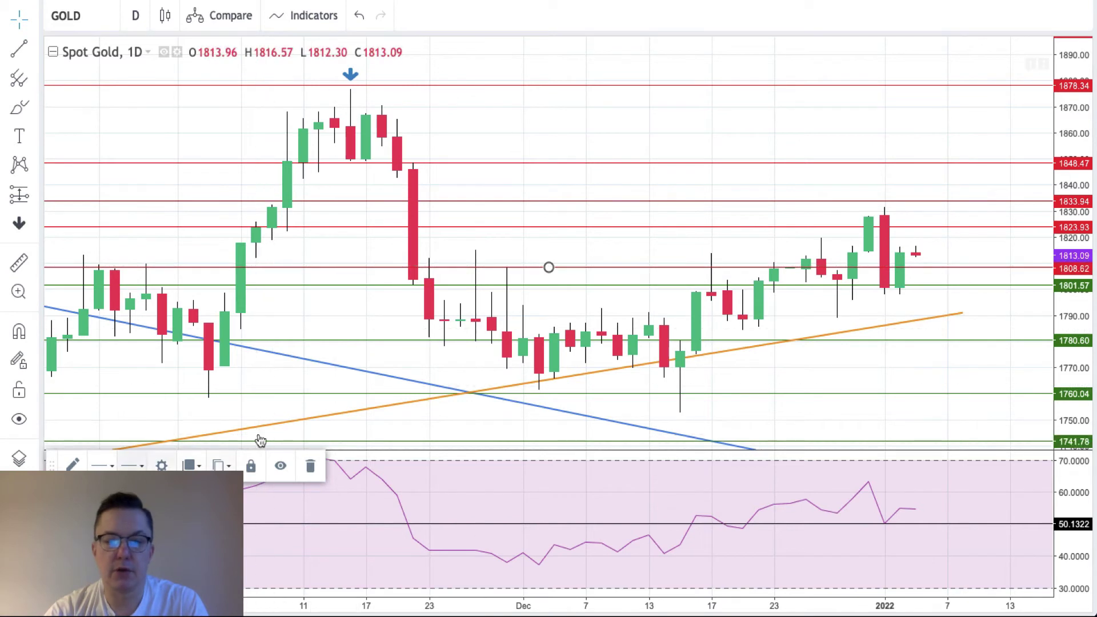
left_click(72, 465)
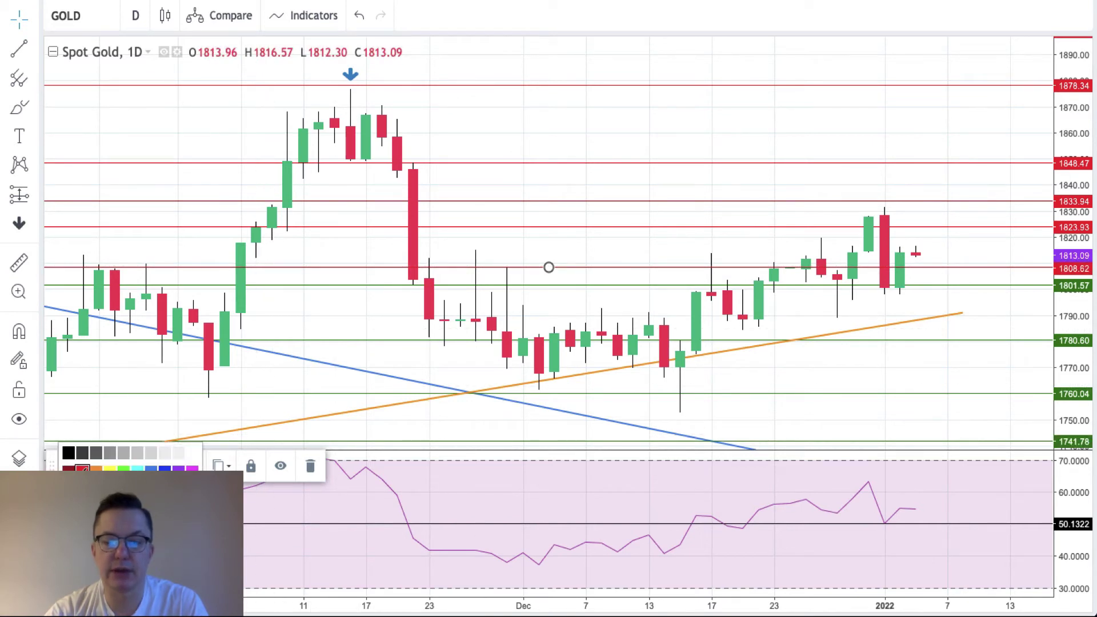
left_click(123, 468)
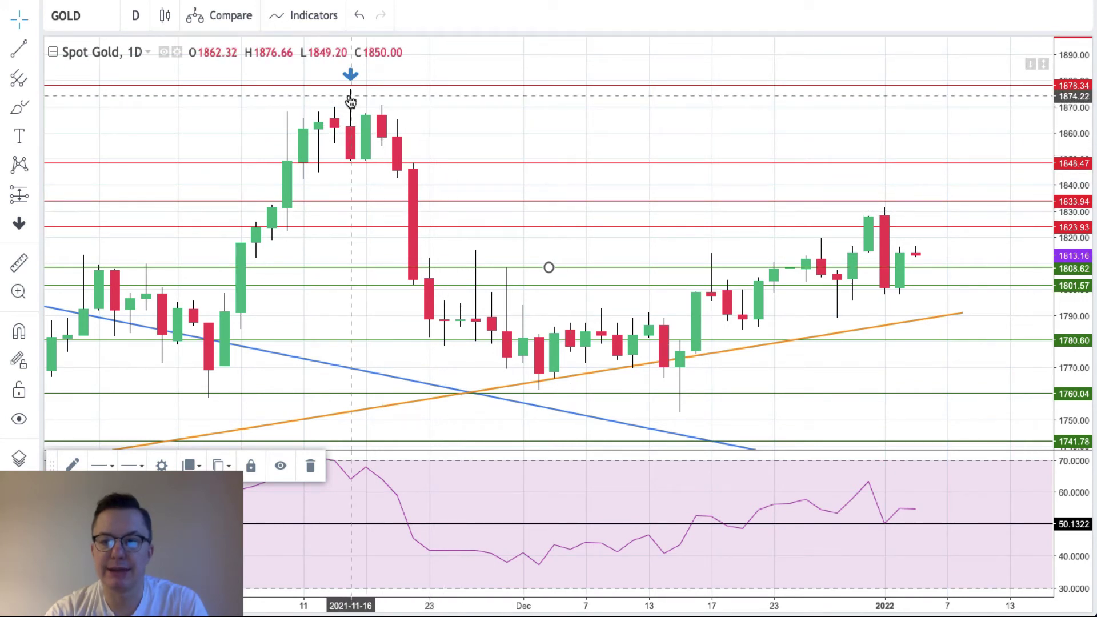
Zoom gold out to span June–January, compress the price scale and pan left for right-side space
left_click(568, 135)
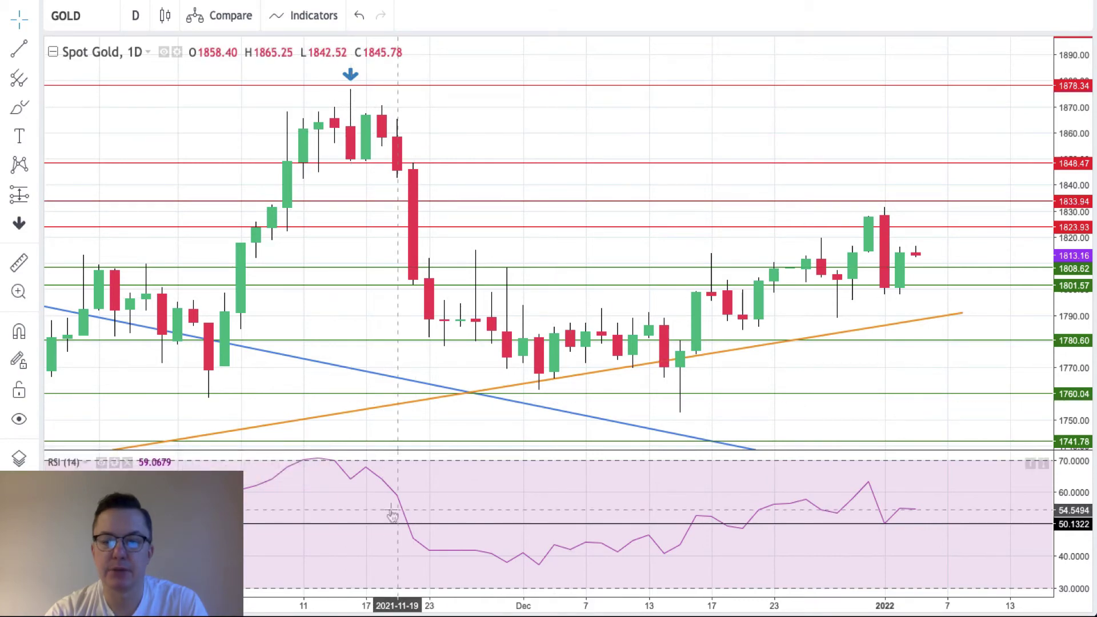
left_click(547, 581)
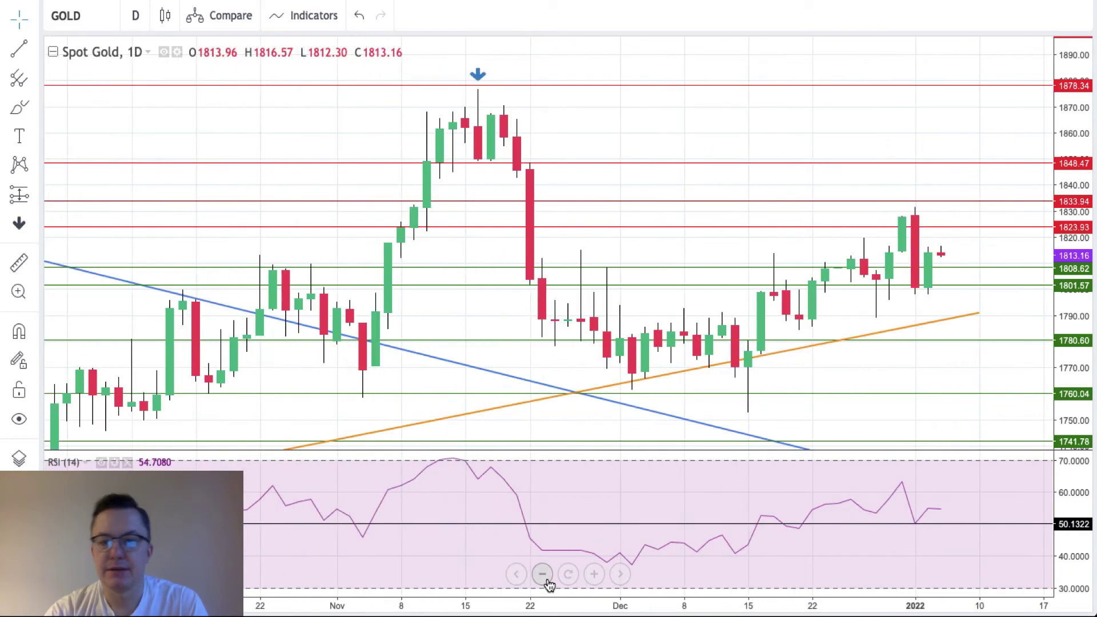
left_click(547, 581)
left_click(547, 581)
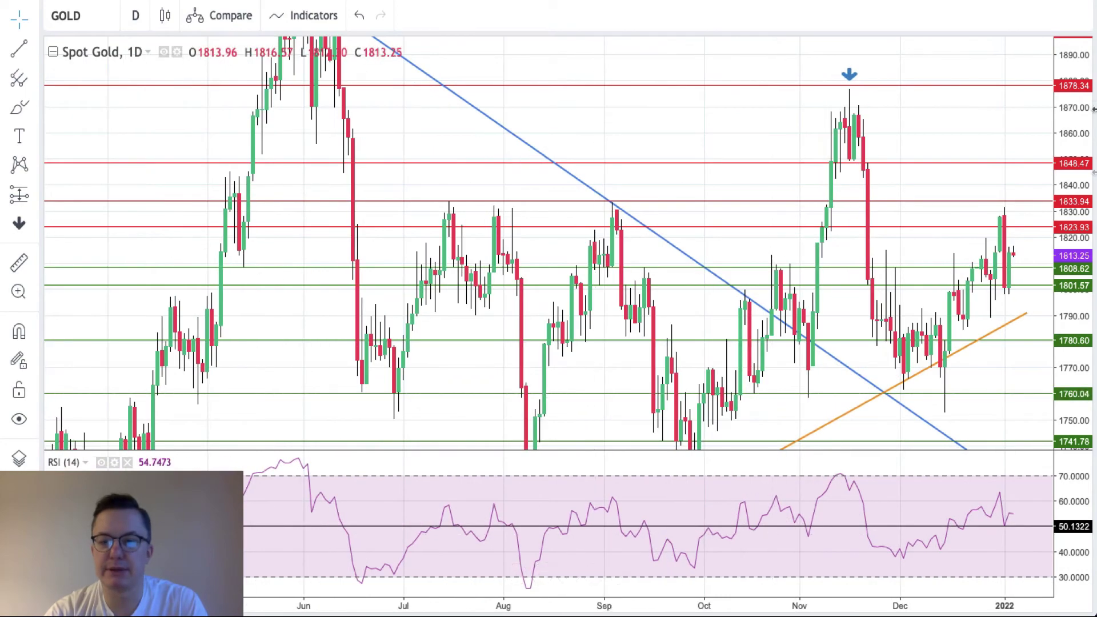
left_click_drag(1070, 133, 1067, 254)
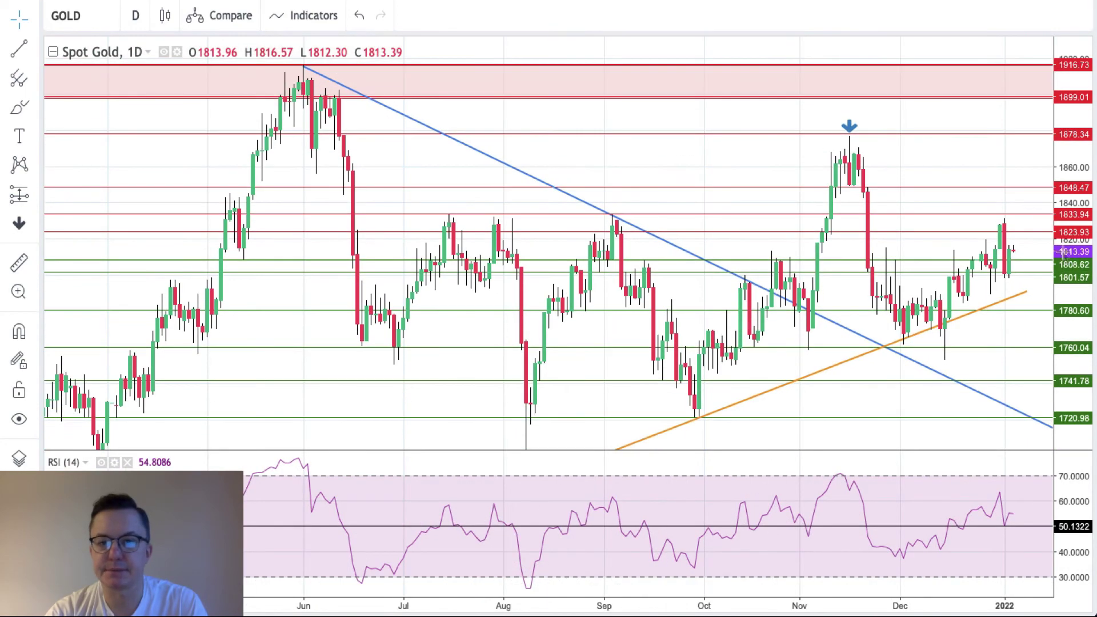
left_click_drag(959, 166, 815, 188)
left_click_drag(1073, 143, 1071, 157)
left_click(704, 153)
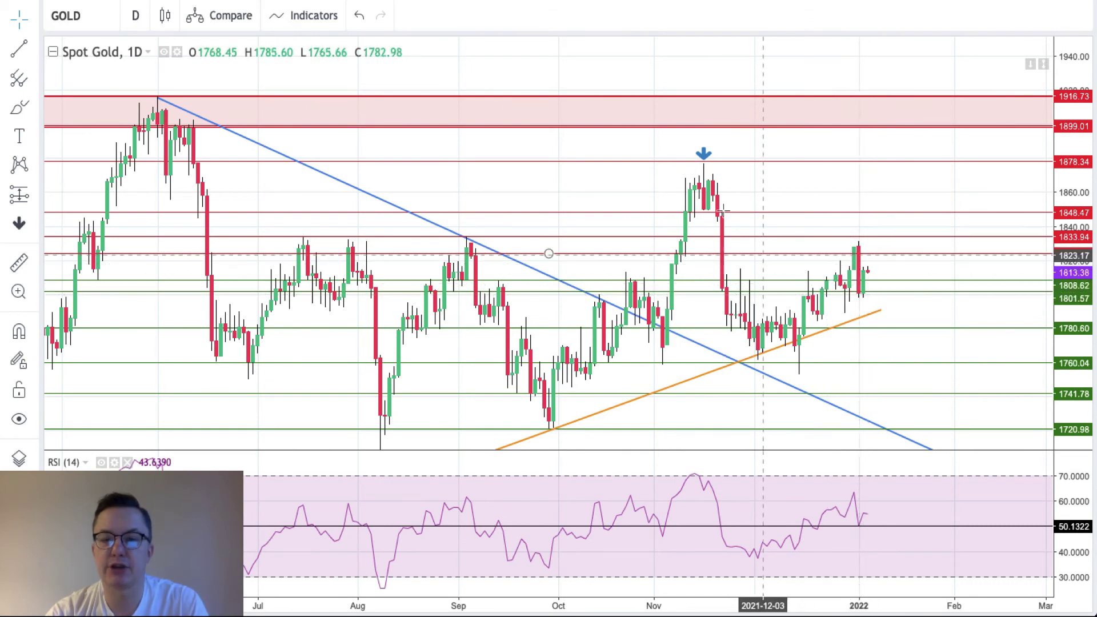
Draw a Fibonacci retracement from the November high down to the mid-December low
left_click(33, 78)
left_click(98, 318)
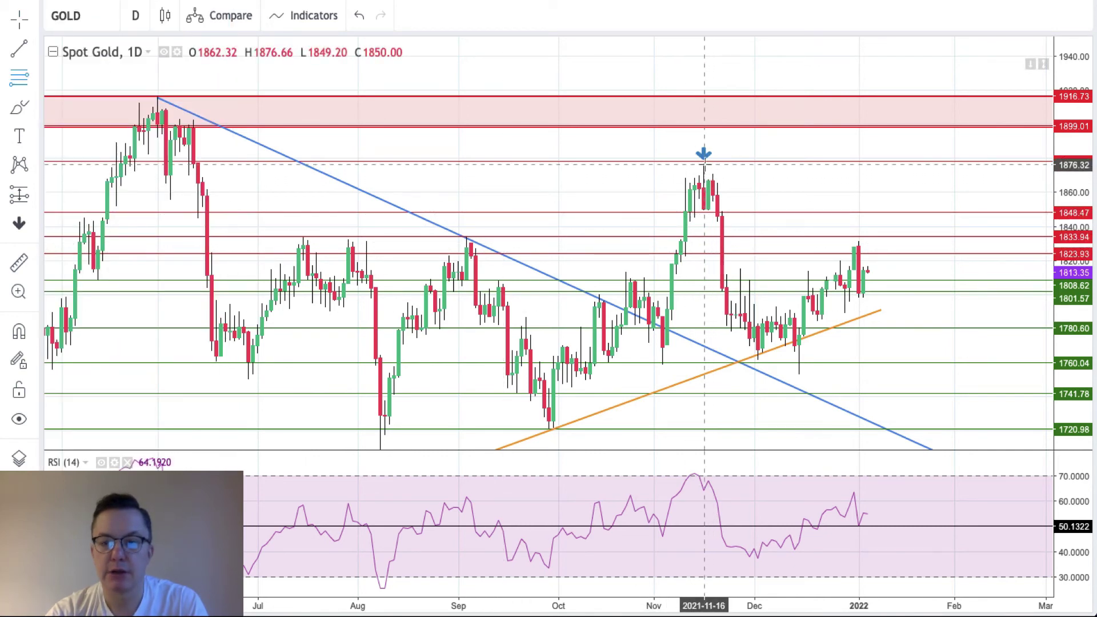
left_click(703, 164)
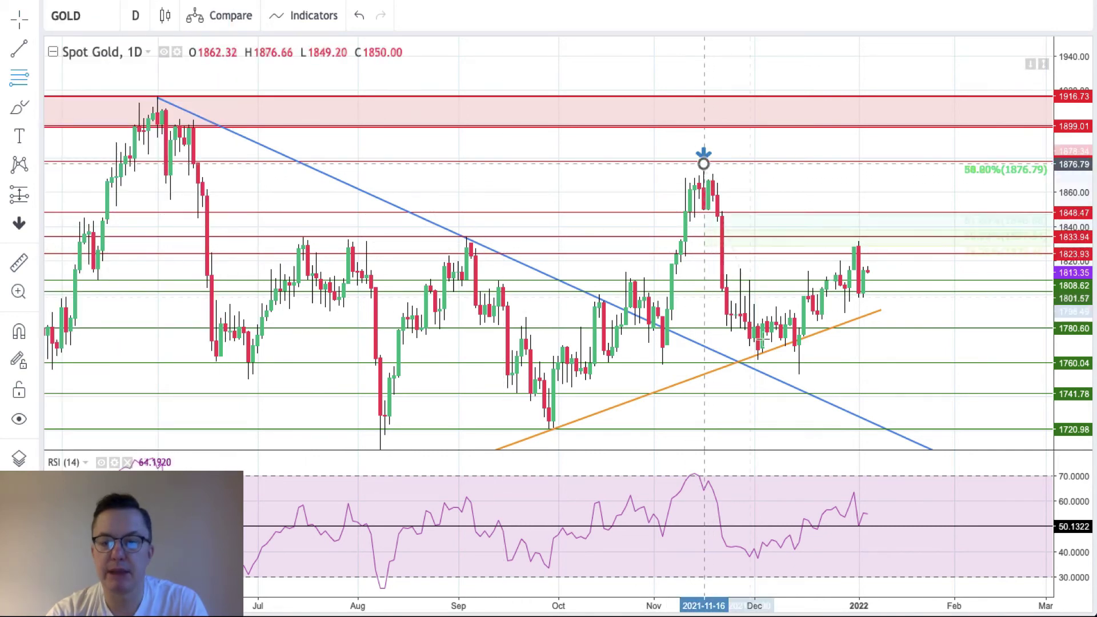
left_click(803, 373)
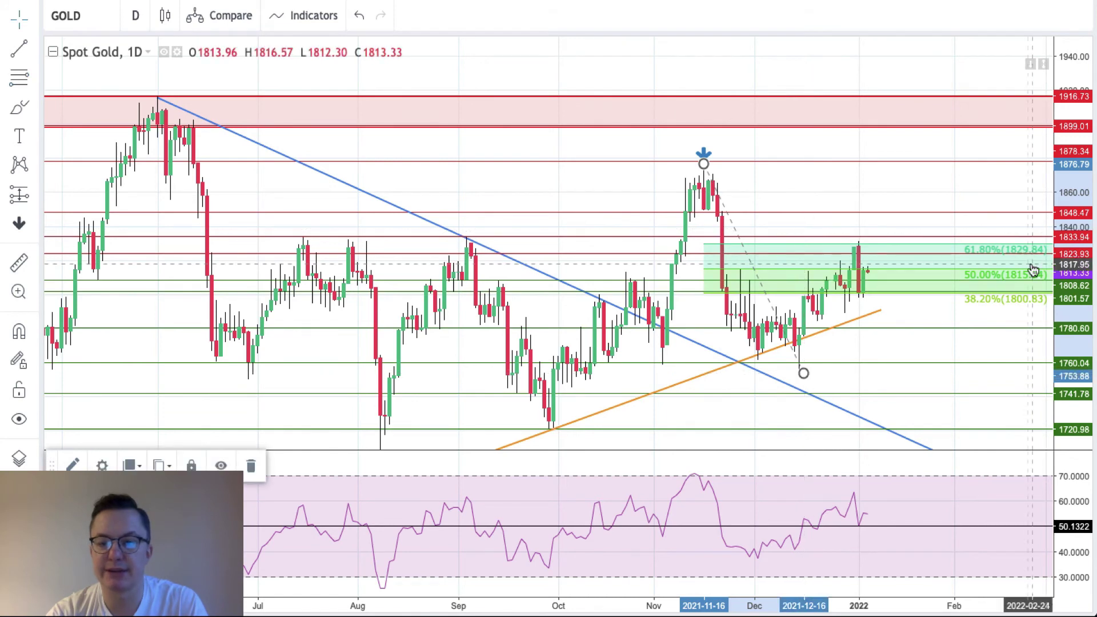
Hide the retracement's 0.5 and 0.382 levels, keeping only the 61.8% level at 1829.84
double_click(981, 309)
left_click(373, 250)
left_click(373, 225)
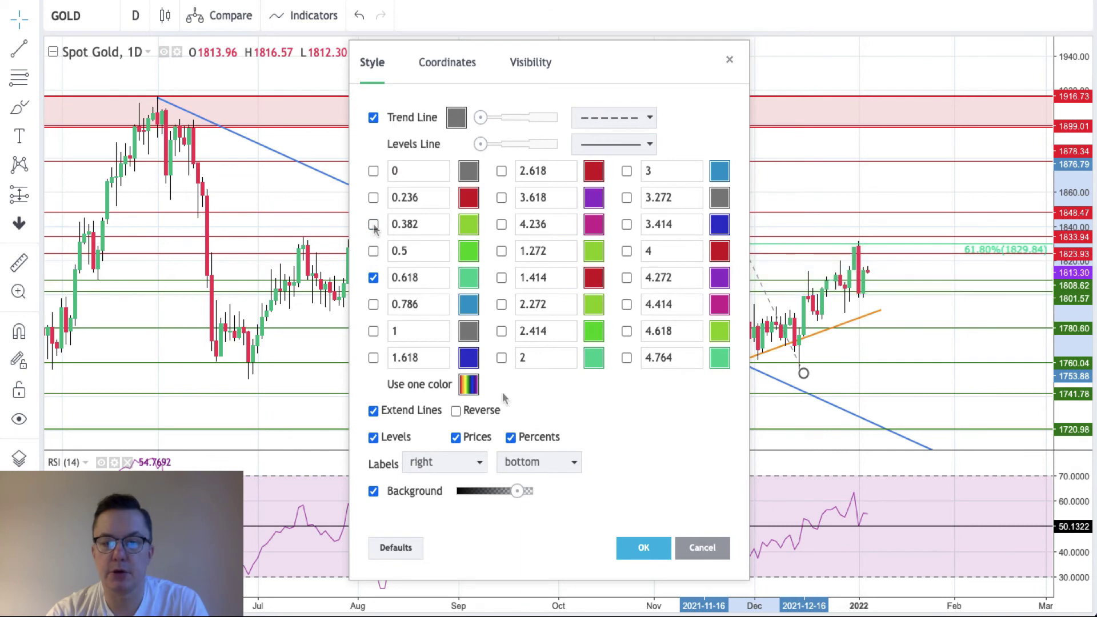
left_click(641, 548)
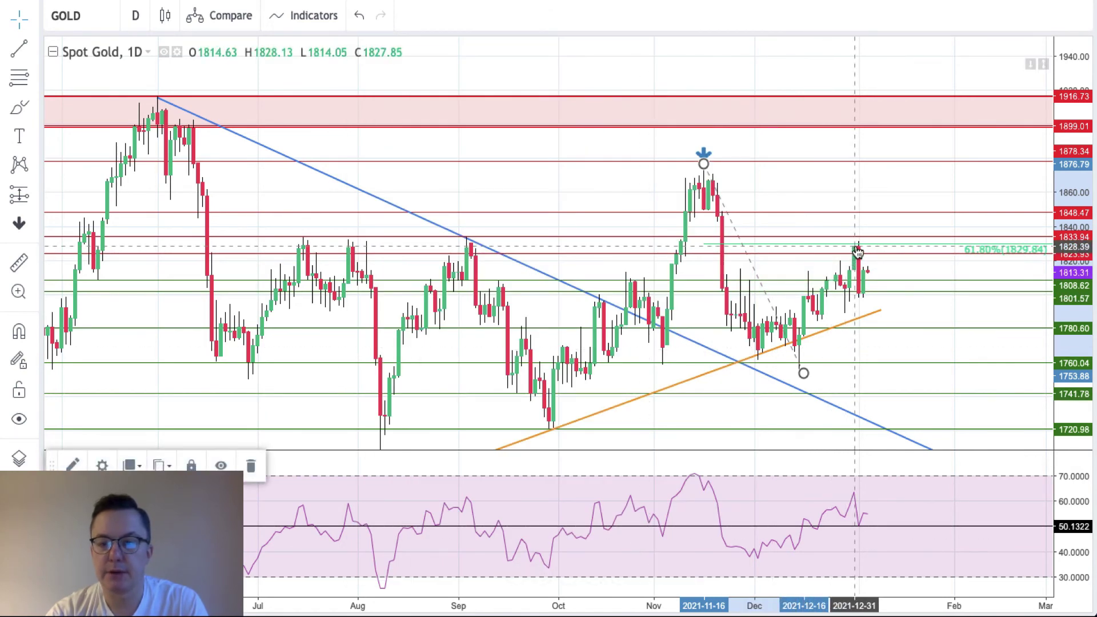
left_click(638, 549)
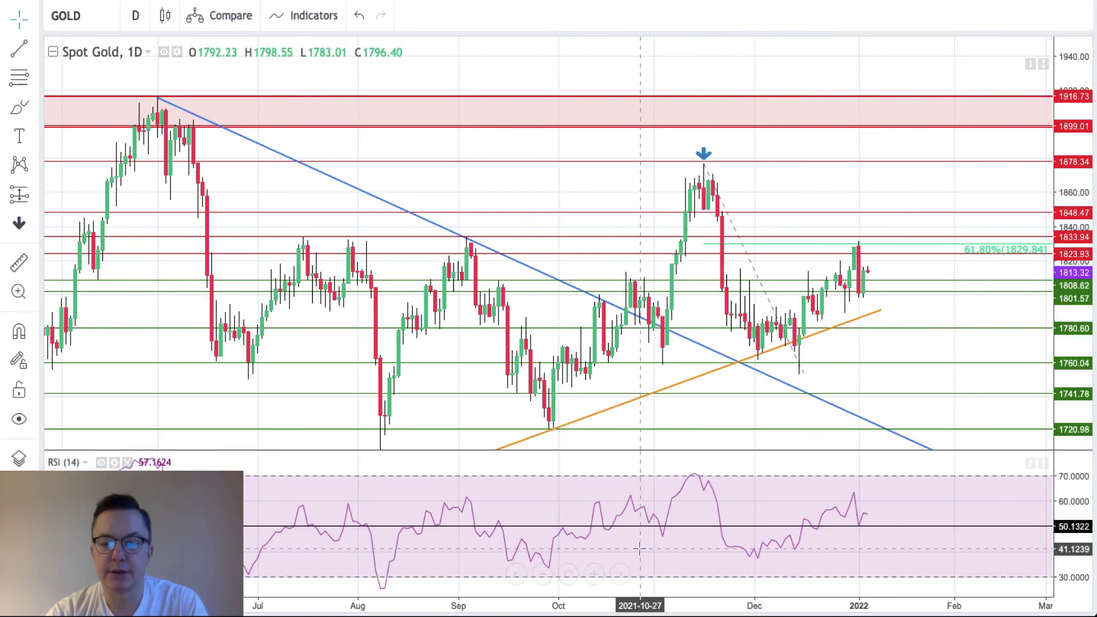
scroll(593, 577, "up", 5)
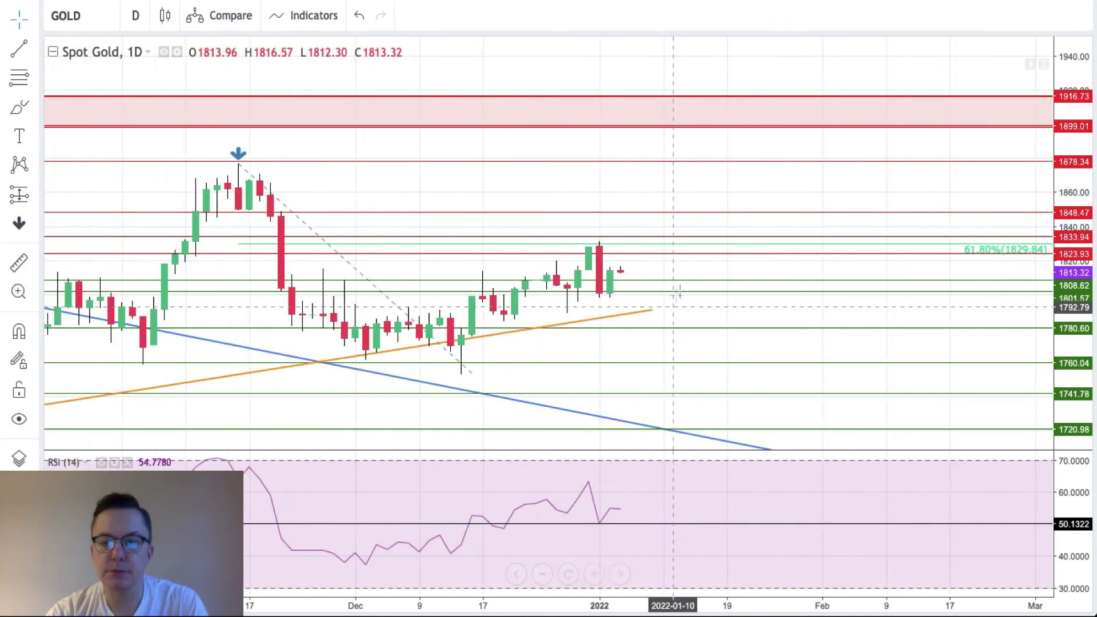
left_click_drag(697, 259, 984, 284)
left_click_drag(1079, 313, 1020, 188)
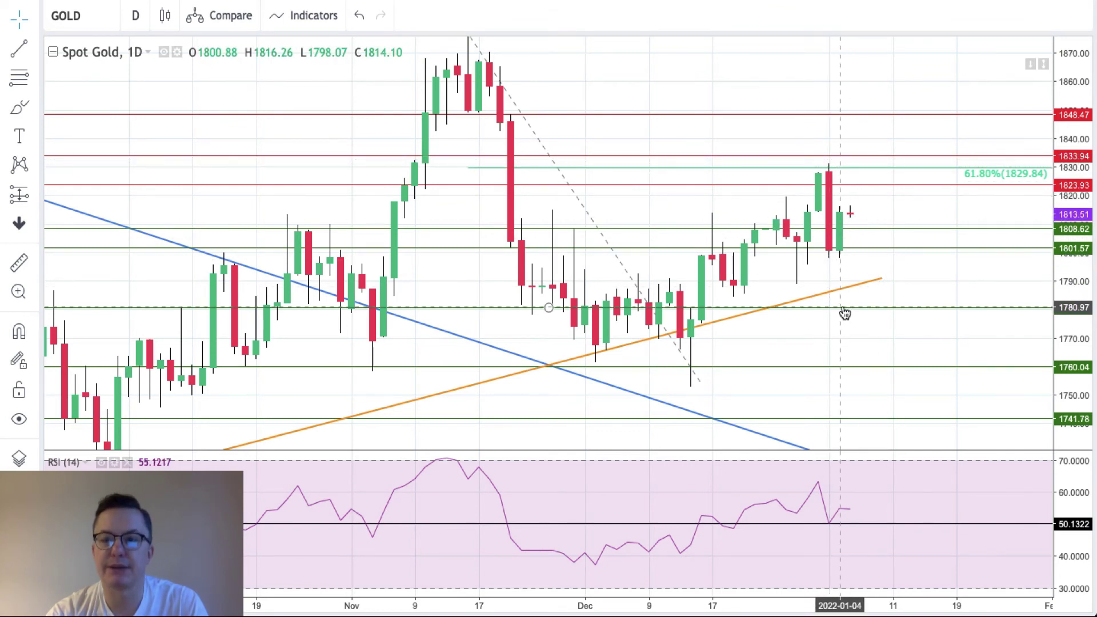
Load the #Bitcoin chart via a BIT search and compress the price scale to show levels down to 39540.71
left_click(94, 15)
type("BIT")
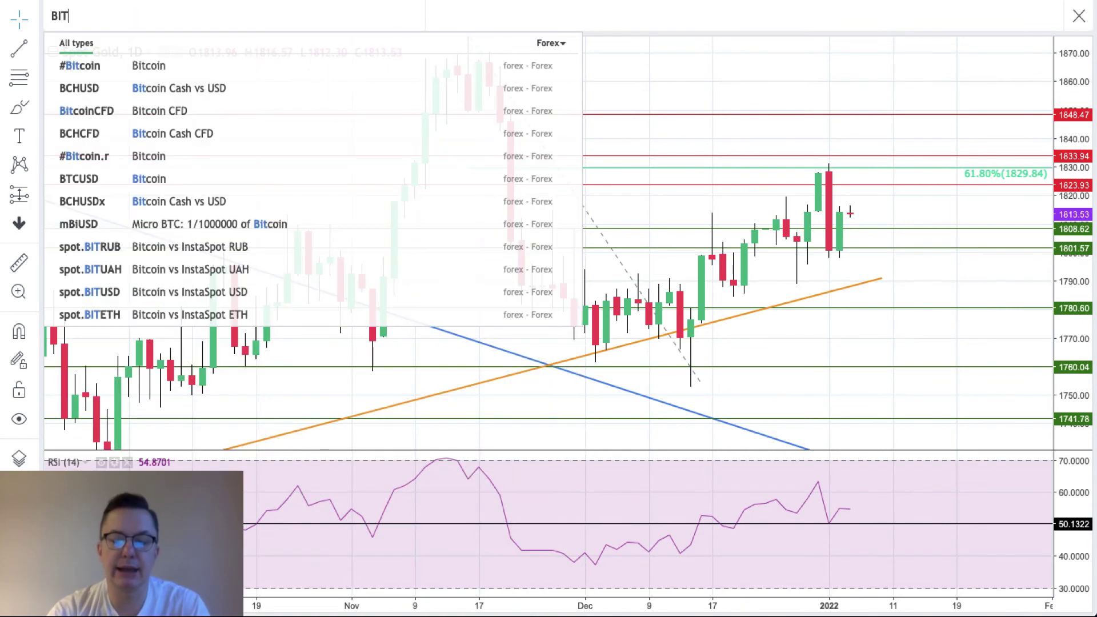
left_click(100, 63)
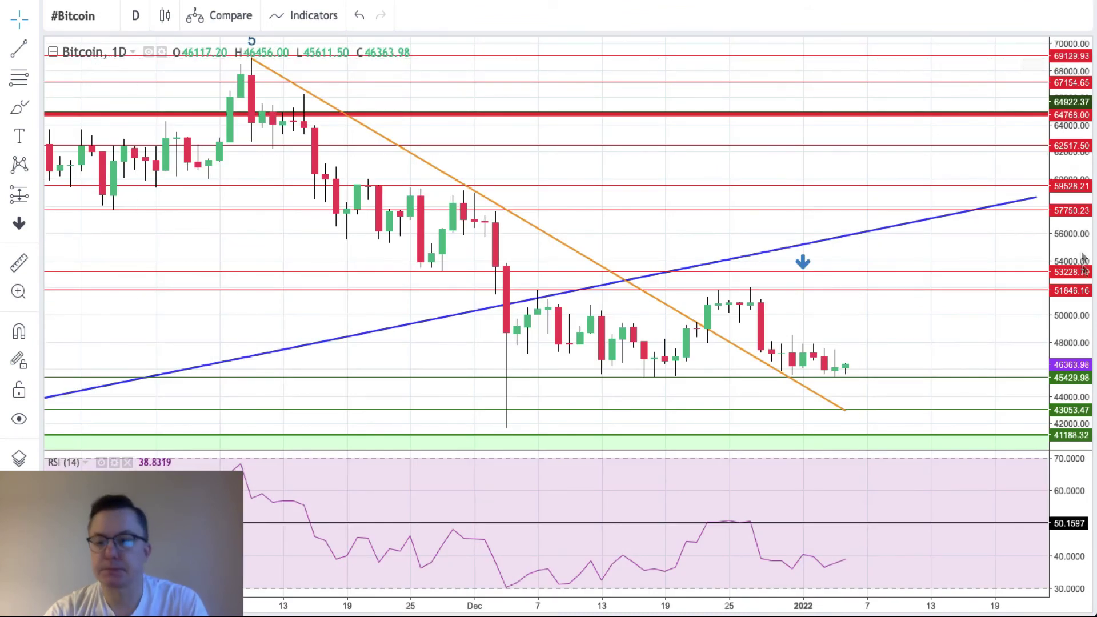
left_click_drag(1074, 303, 1073, 332)
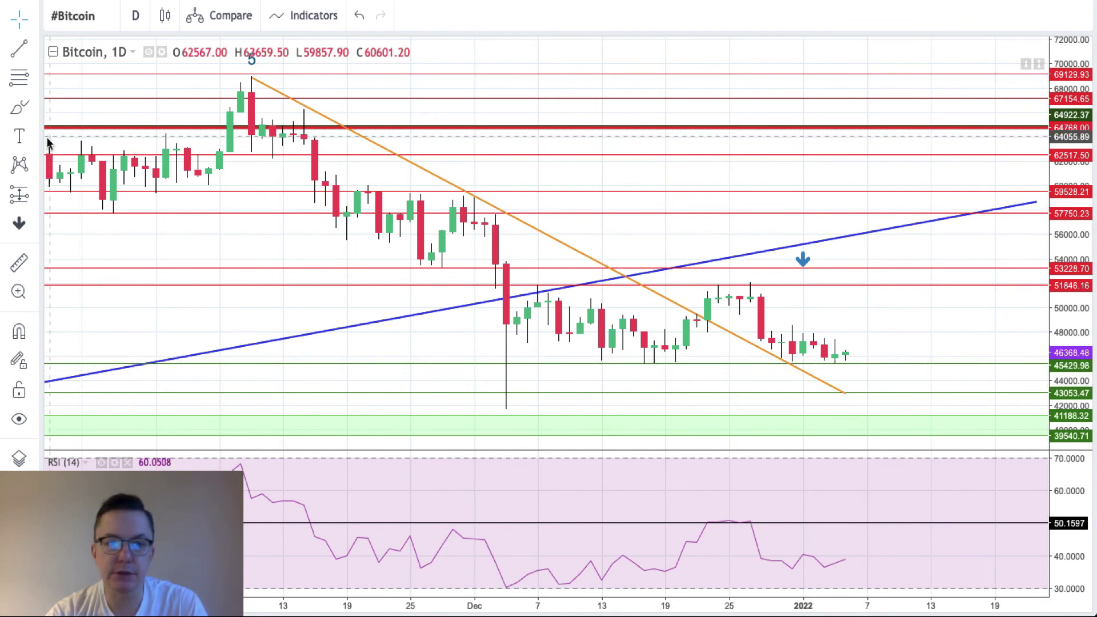
Place a blue up arrow above the 45429.98 support, right of the latest candles in mid-January
left_click(35, 225)
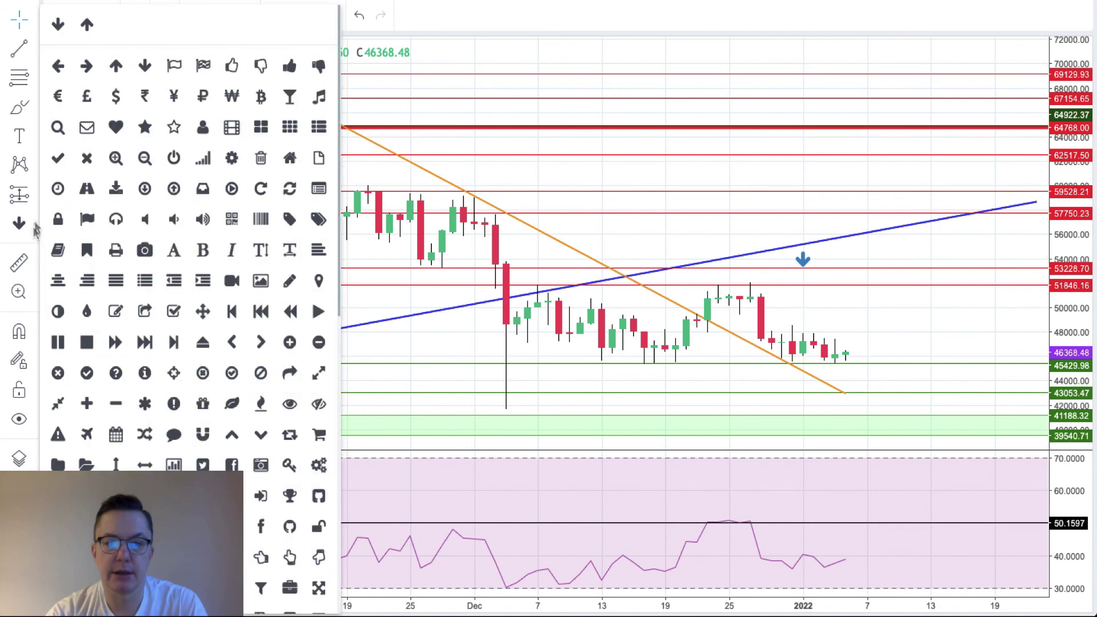
left_click(122, 62)
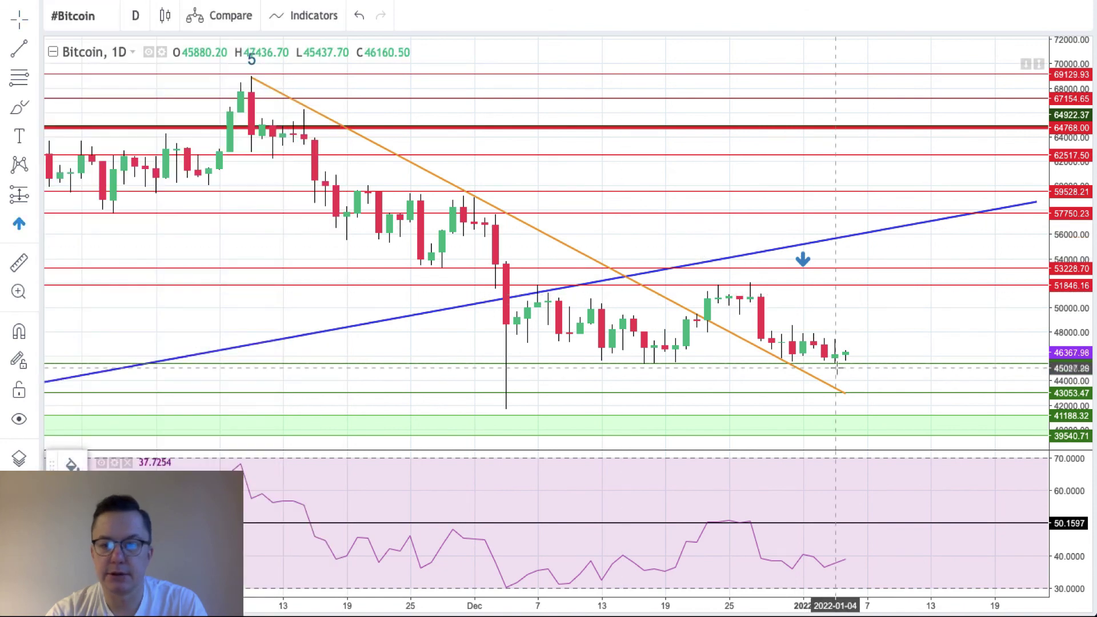
left_click(855, 371)
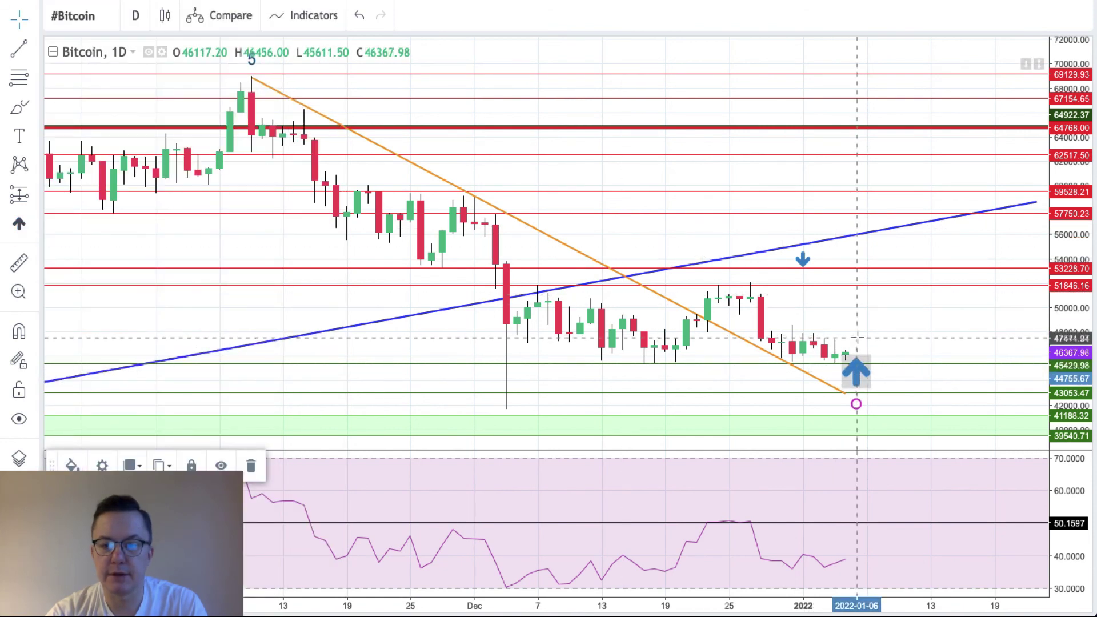
left_click_drag(855, 371, 898, 374)
left_click(885, 370)
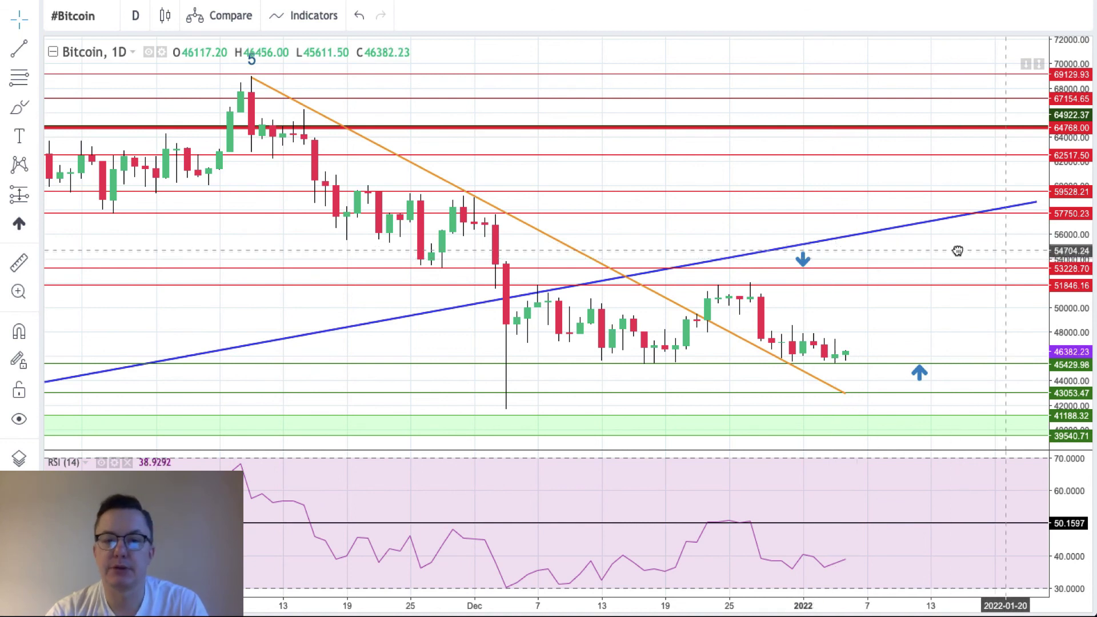
left_click_drag(957, 249, 1000, 262)
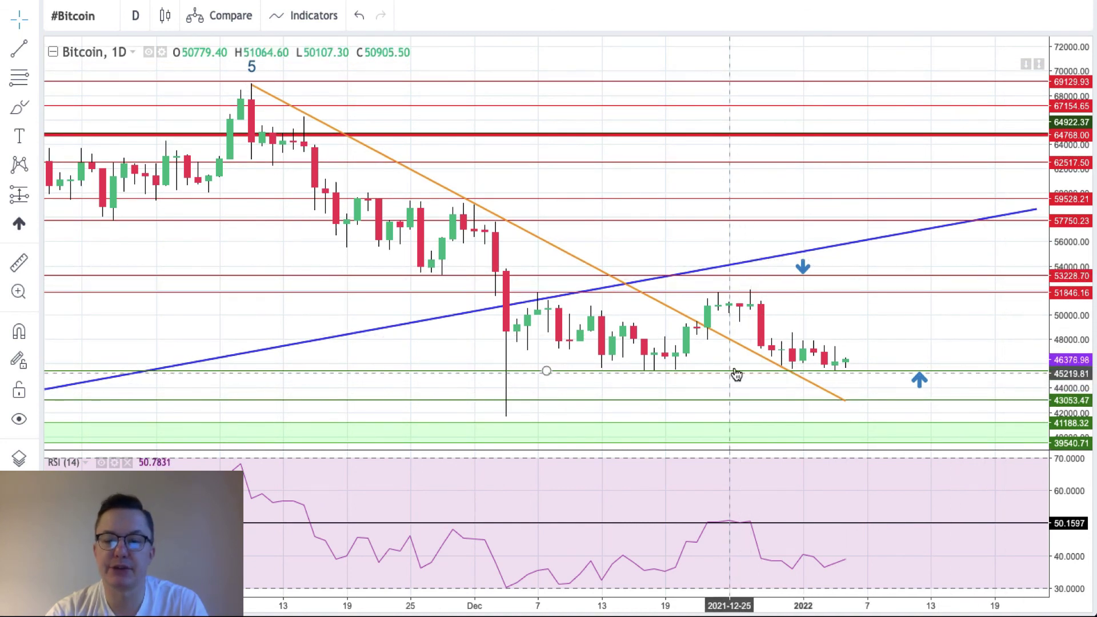